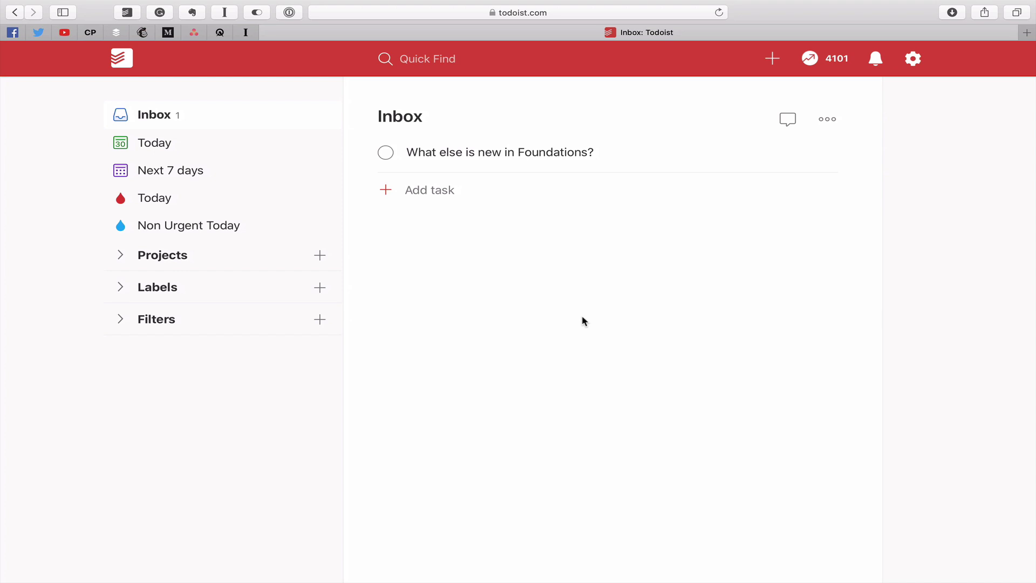
# Give the Foundations task the Thinking label, remove its today due date, and save it
pyautogui.click(620, 156)
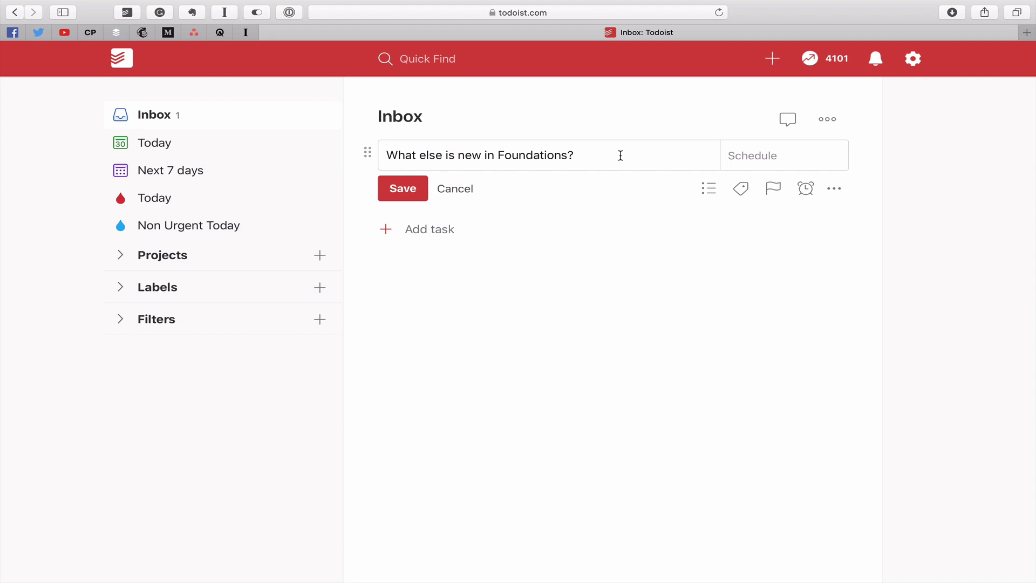
pyautogui.write(' @')
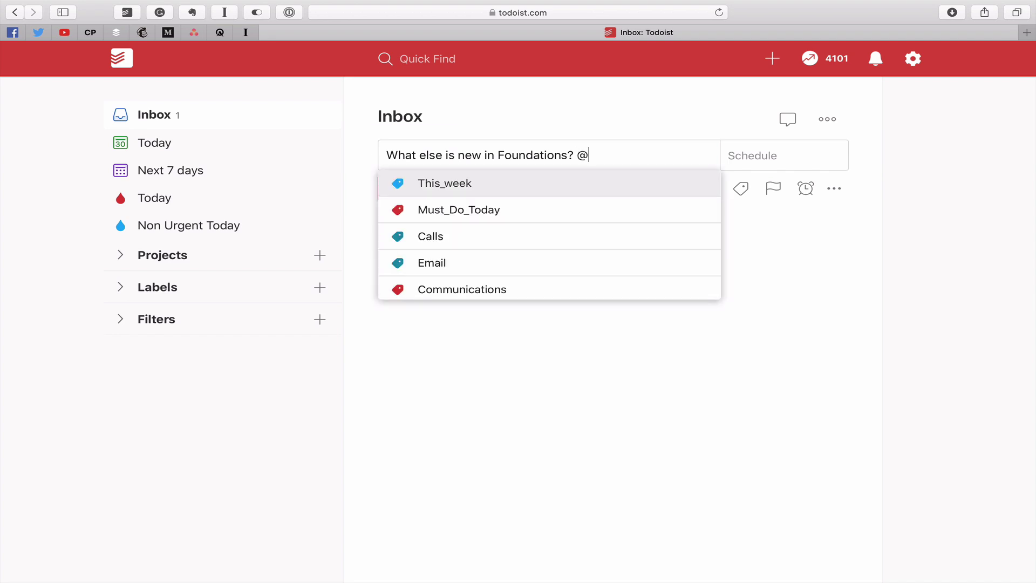
pyautogui.write('th')
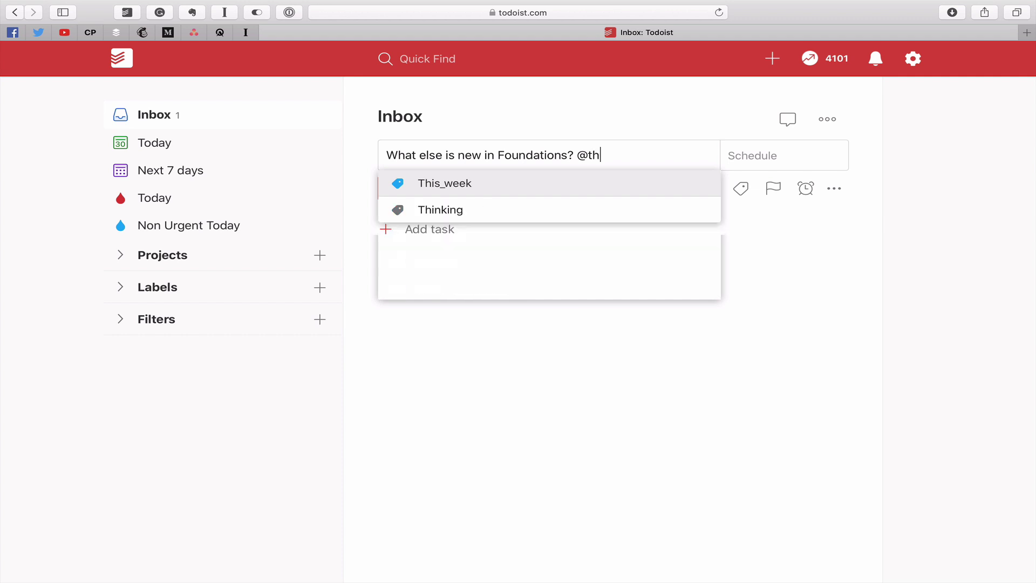
pyautogui.press('Down')
pyautogui.press('Return')
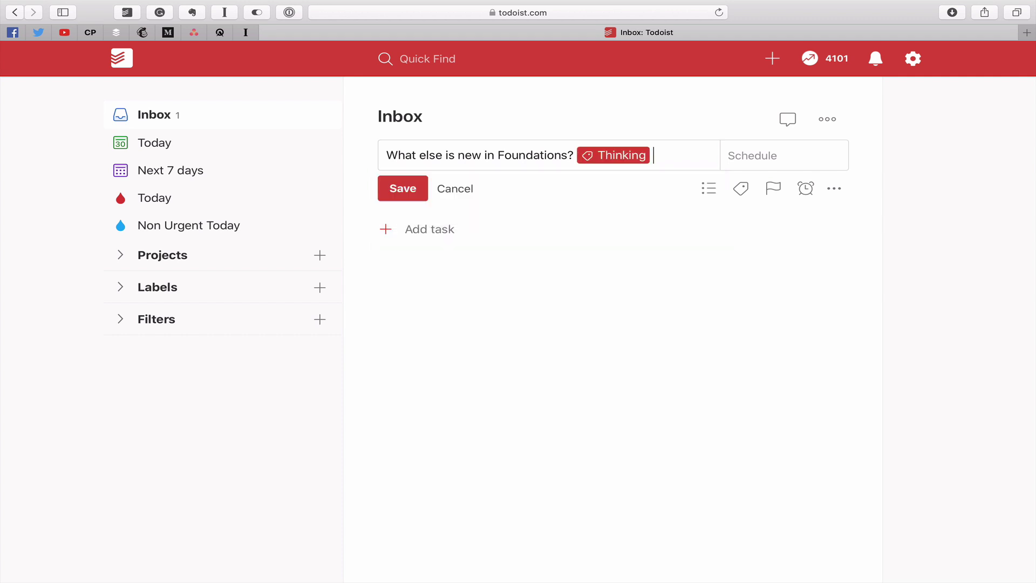
pyautogui.write('toda')
pyautogui.write('y ')
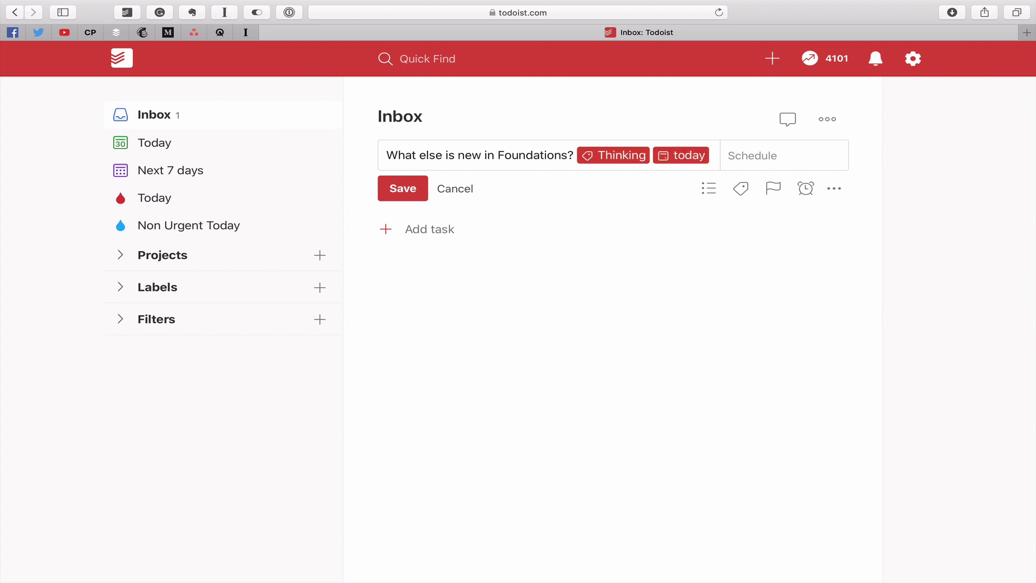
pyautogui.write('#')
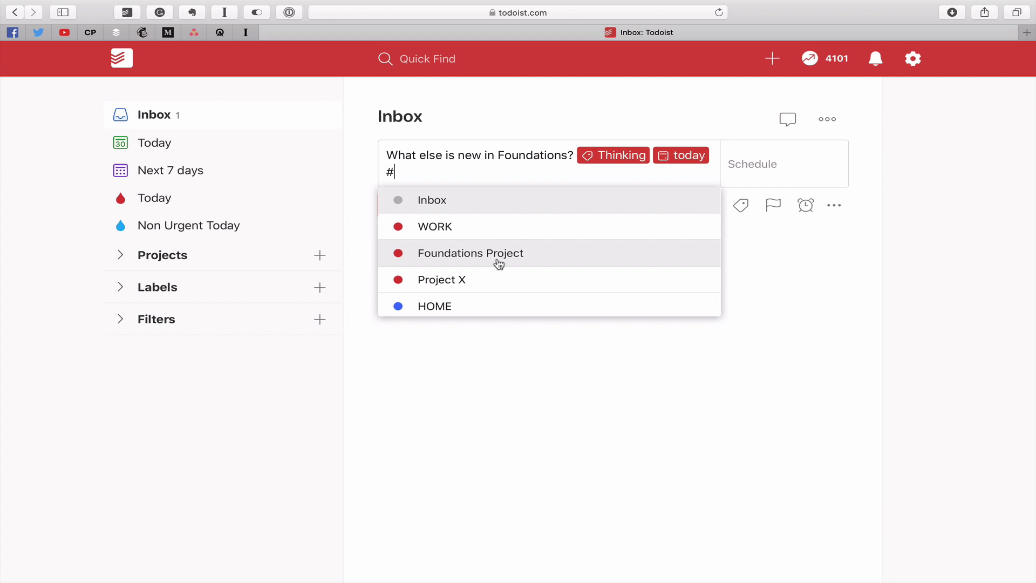
pyautogui.press('Escape')
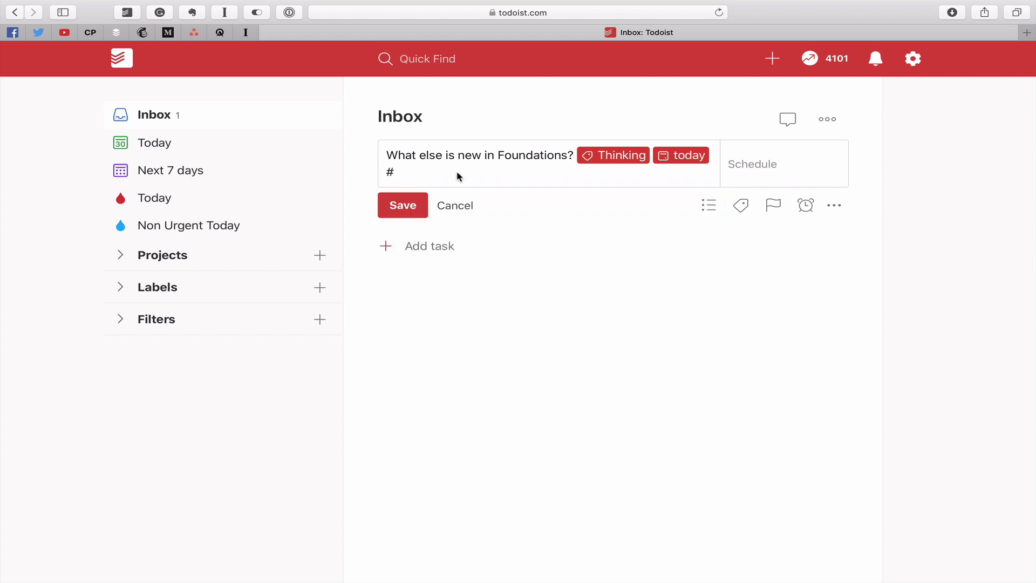
pyautogui.click(430, 173)
pyautogui.moveTo(718, 159)
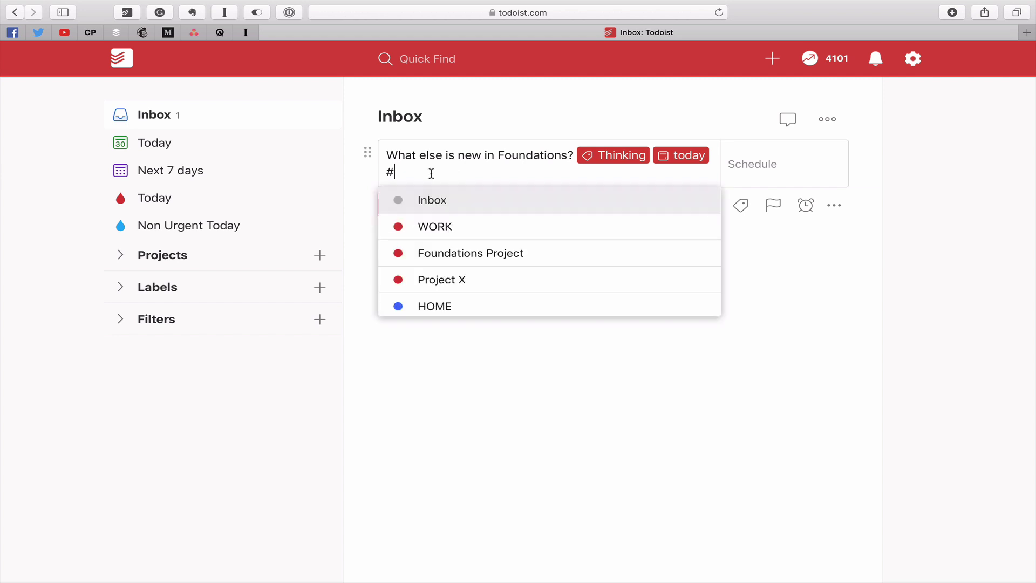
pyautogui.press('BackSpace')
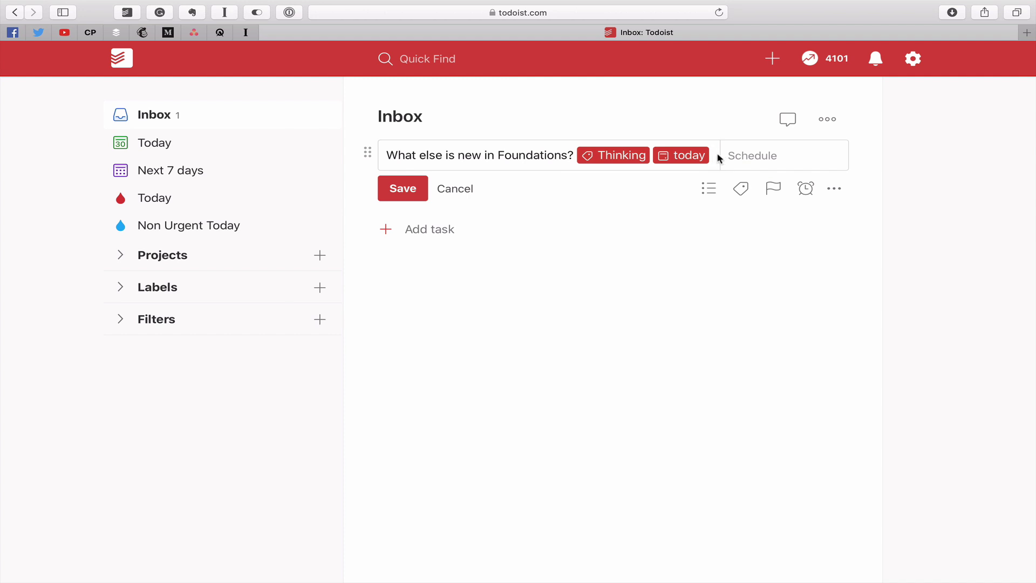
pyautogui.press('BackSpace')
pyautogui.press('BackSpace')
pyautogui.press('BackSpace')
pyautogui.press('BackSpace')
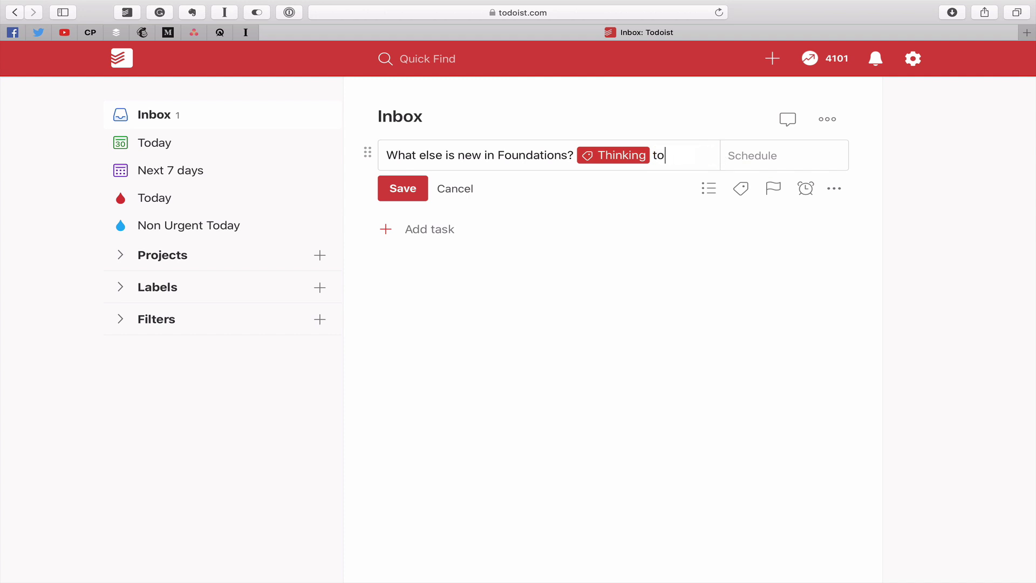
pyautogui.press('BackSpace')
pyautogui.press('BackSpace')
pyautogui.press('BackSpace')
pyautogui.press('BackSpace')
pyautogui.press('BackSpace')
pyautogui.press('BackSpace')
pyautogui.press('BackSpace')
pyautogui.press('BackSpace')
pyautogui.press('BackSpace')
pyautogui.press('BackSpace')
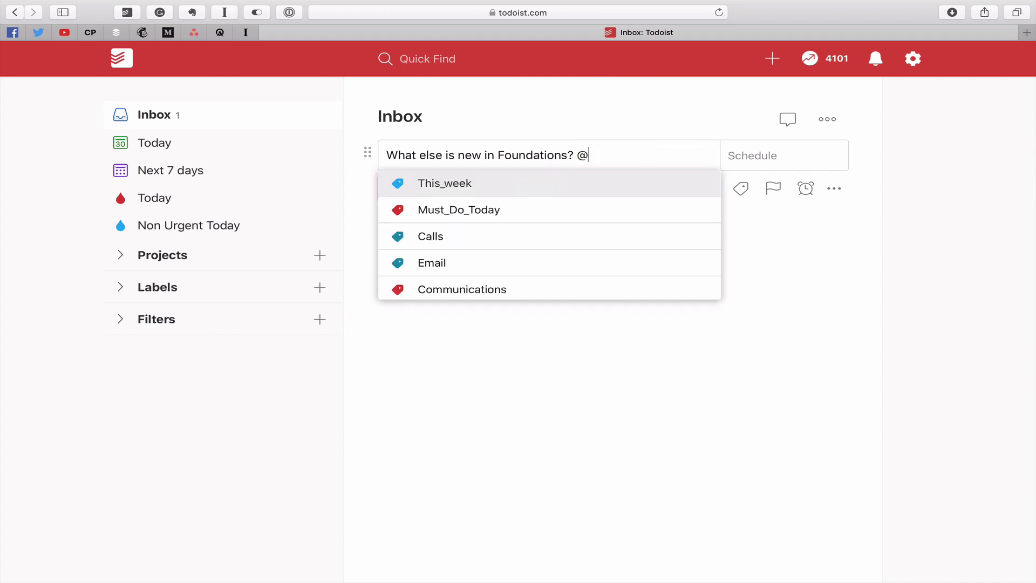
pyautogui.press('BackSpace')
pyautogui.click(382, 188)
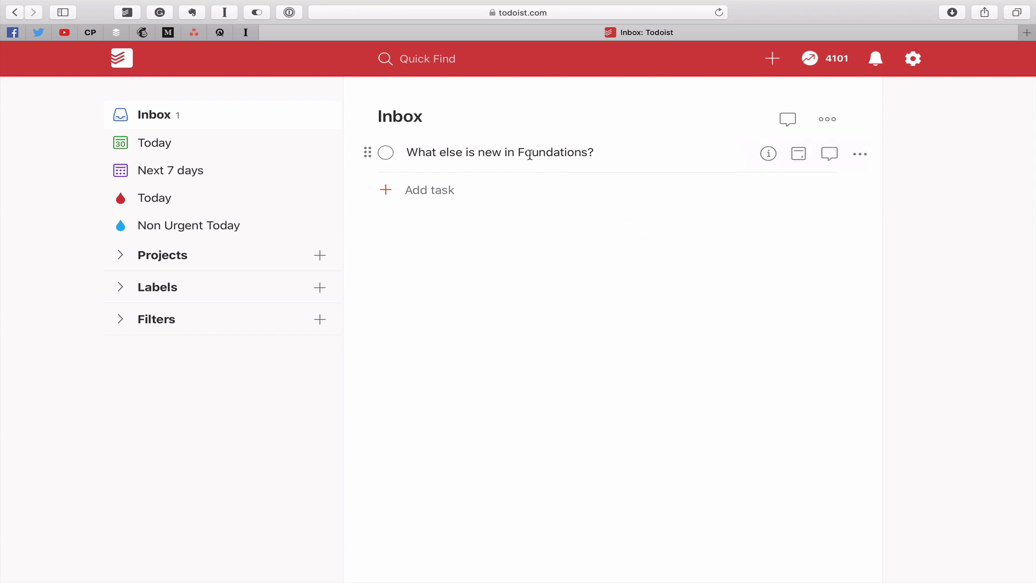
# Open the Foundations task's detail view, close it, then reopen it
pyautogui.moveTo(768, 155)
pyautogui.click(769, 154)
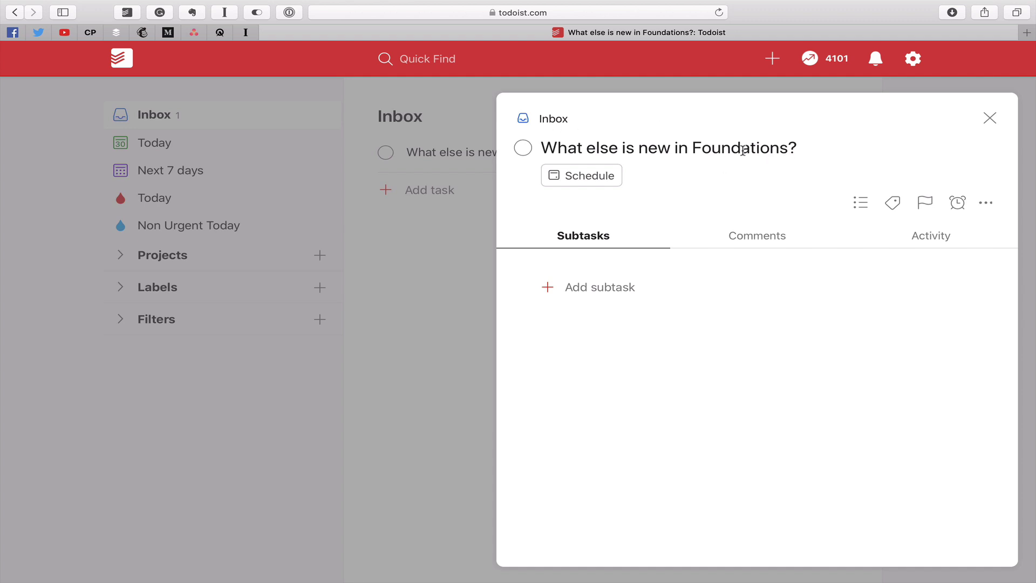
pyautogui.click(554, 120)
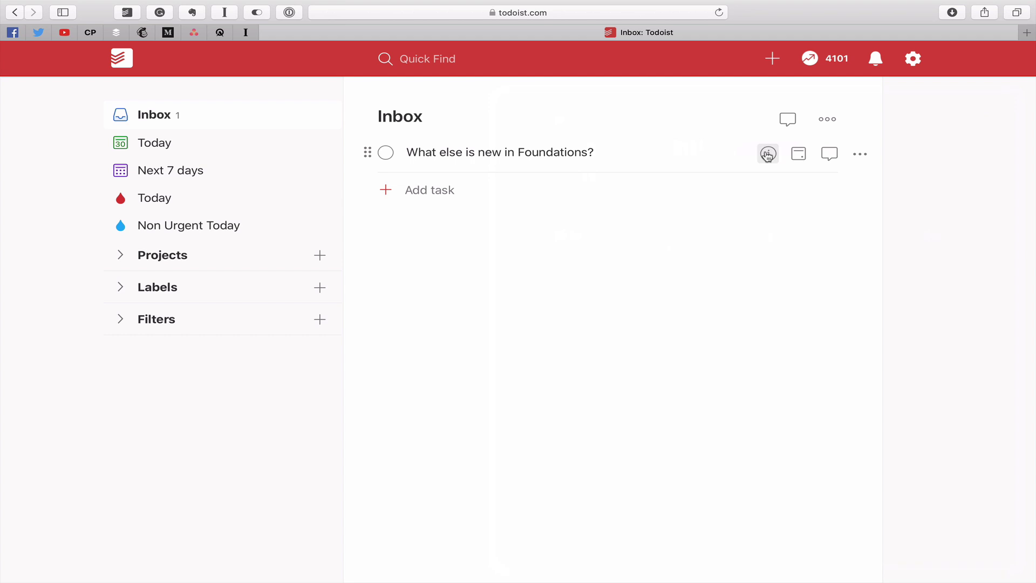
pyautogui.click(768, 154)
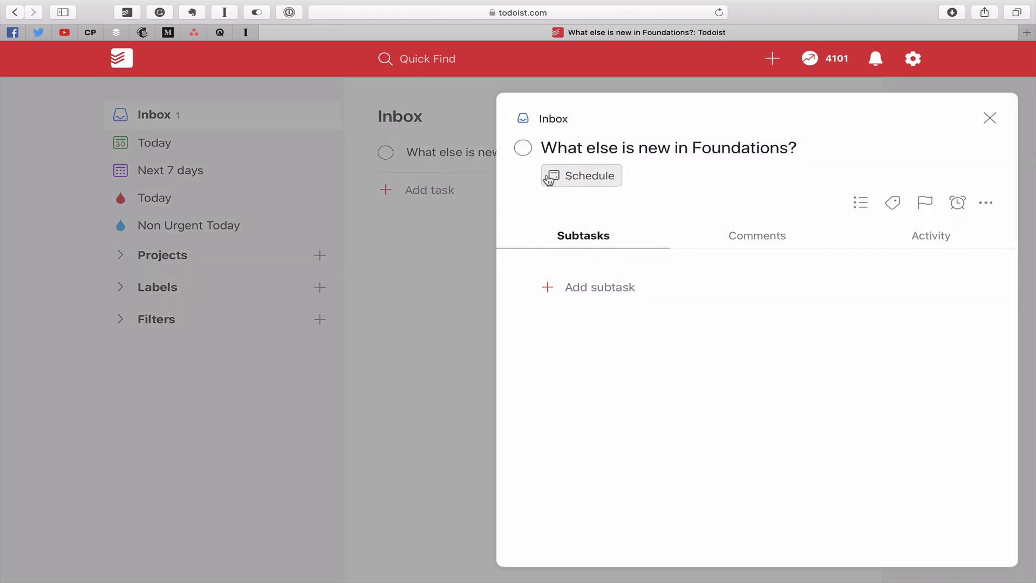
# Try 20 March as the due date, clear it, and close the picker unscheduled
pyautogui.click(591, 187)
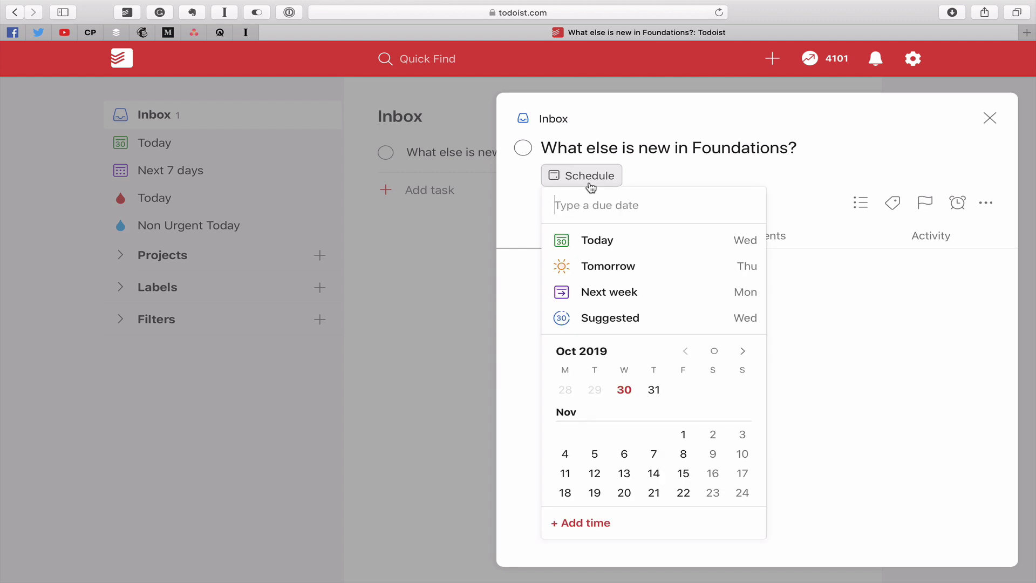
pyautogui.scroll(-5, 655, 433)
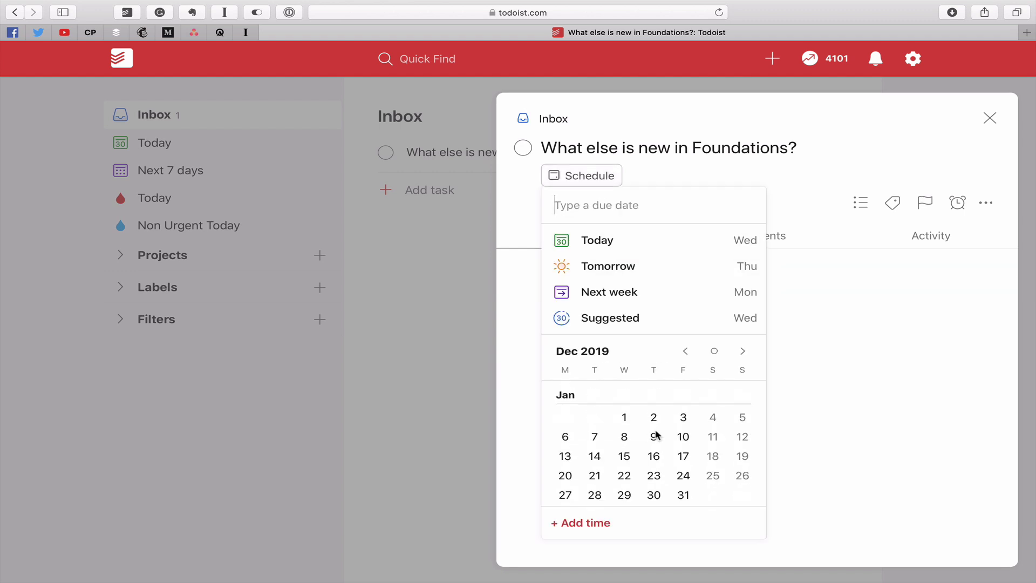
pyautogui.scroll(-5, 656, 435)
pyautogui.scroll(10, 654, 429)
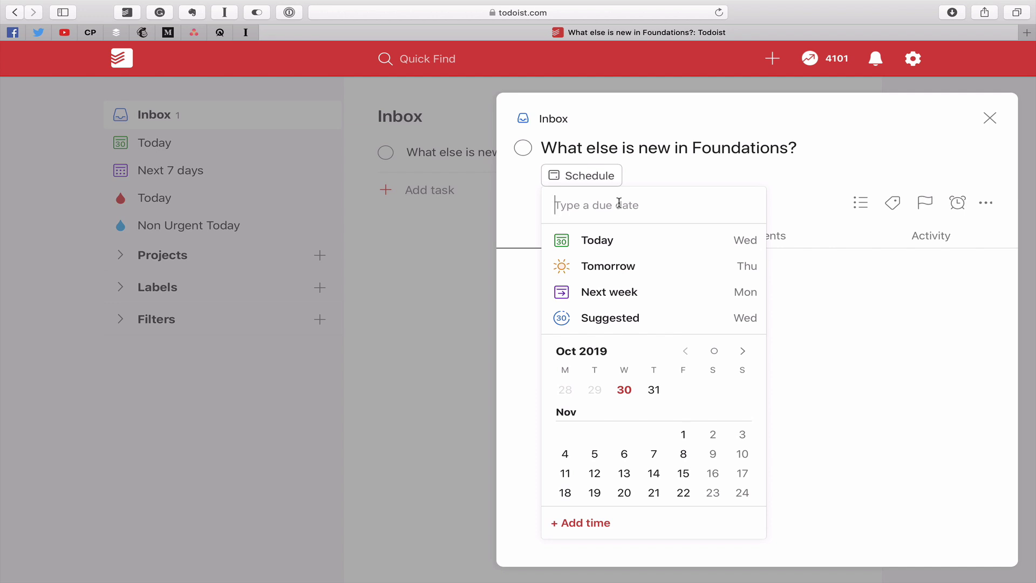
pyautogui.write('20 mar')
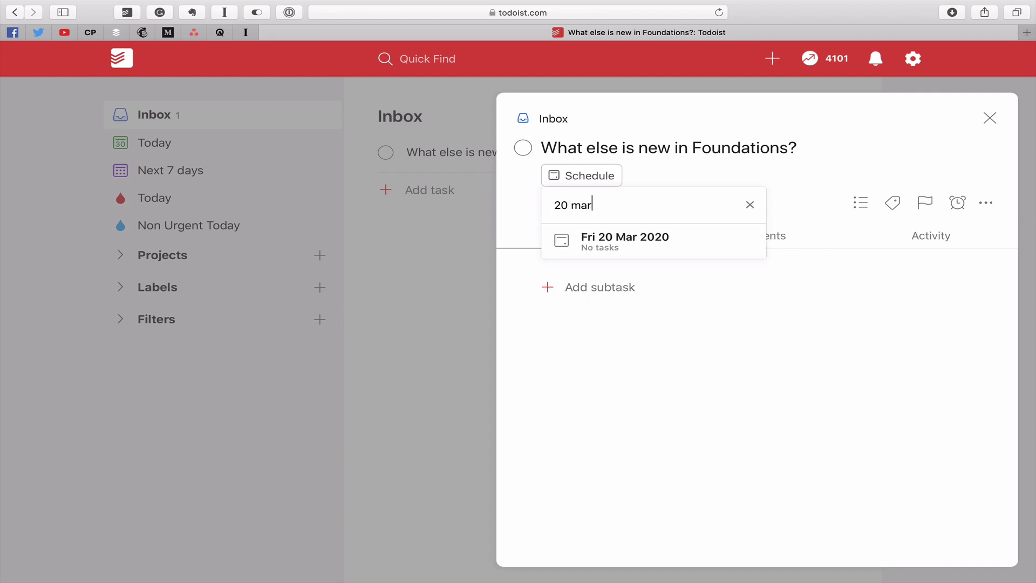
pyautogui.write('ch')
pyautogui.press('BackSpace')
pyautogui.press('BackSpace')
pyautogui.press('BackSpace')
pyautogui.press('BackSpace')
pyautogui.press('BackSpace')
pyautogui.press('BackSpace')
pyautogui.press('BackSpace')
pyautogui.press('BackSpace')
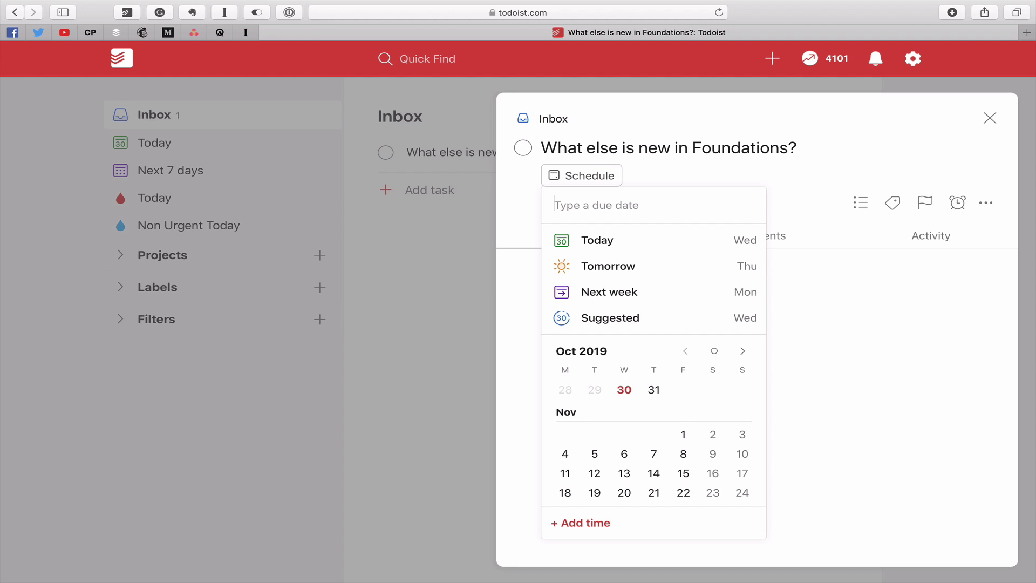
pyautogui.click(823, 171)
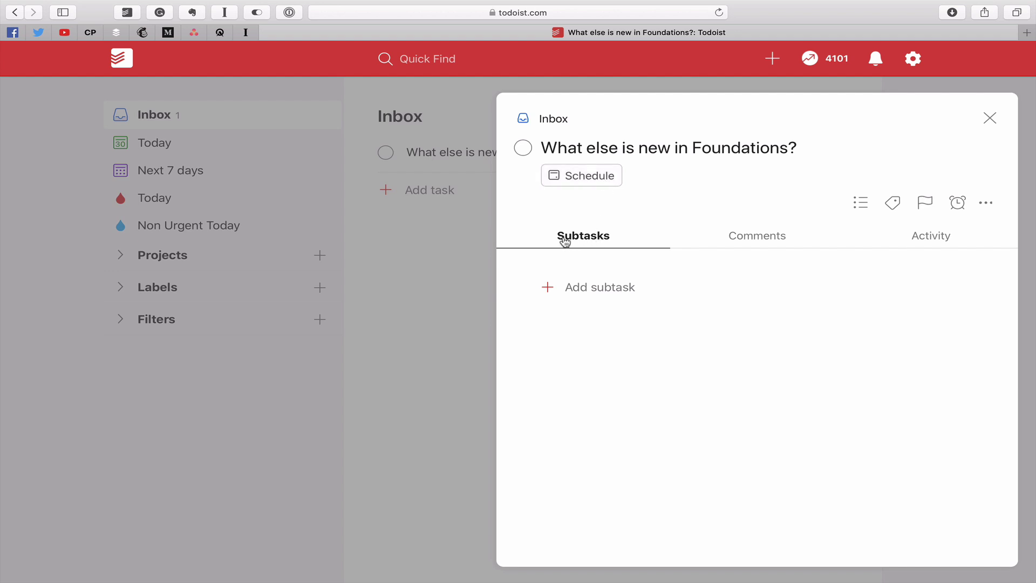
# Add the subtask 'This is a subtask' to the Foundations task and close its details
pyautogui.click(606, 297)
pyautogui.write('This')
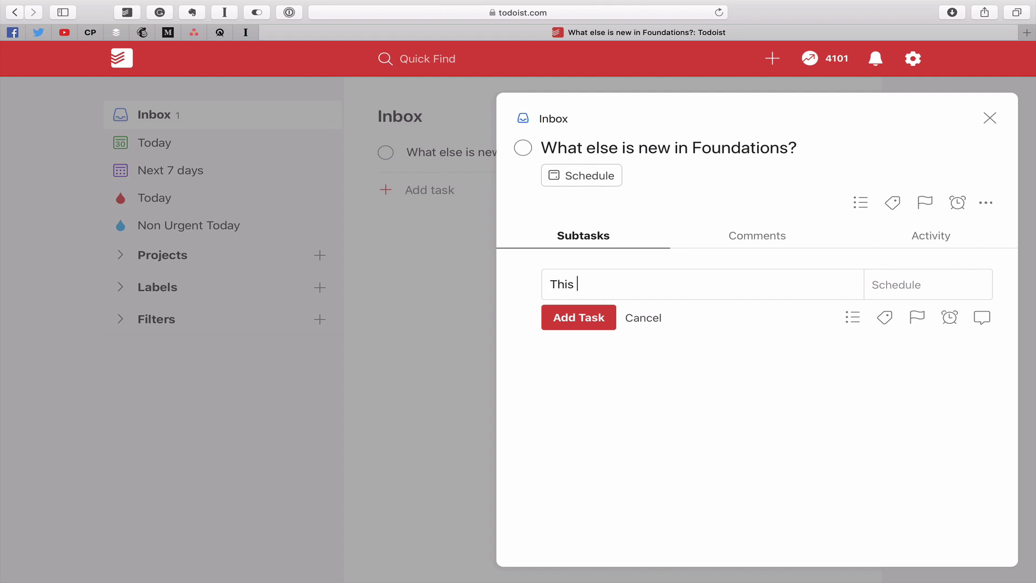
pyautogui.write(' is a sub')
pyautogui.write('task')
pyautogui.click(588, 326)
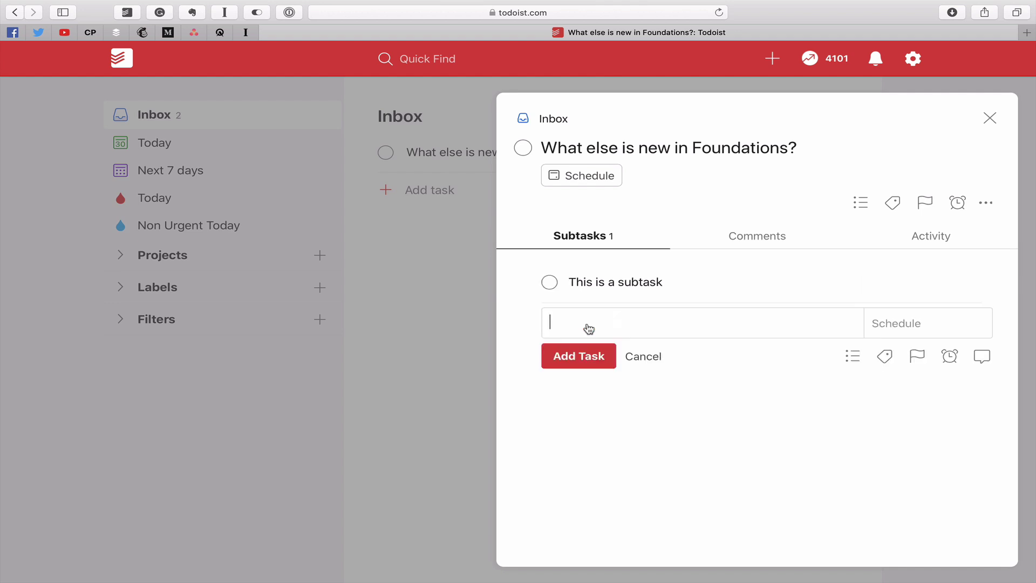
pyautogui.click(646, 357)
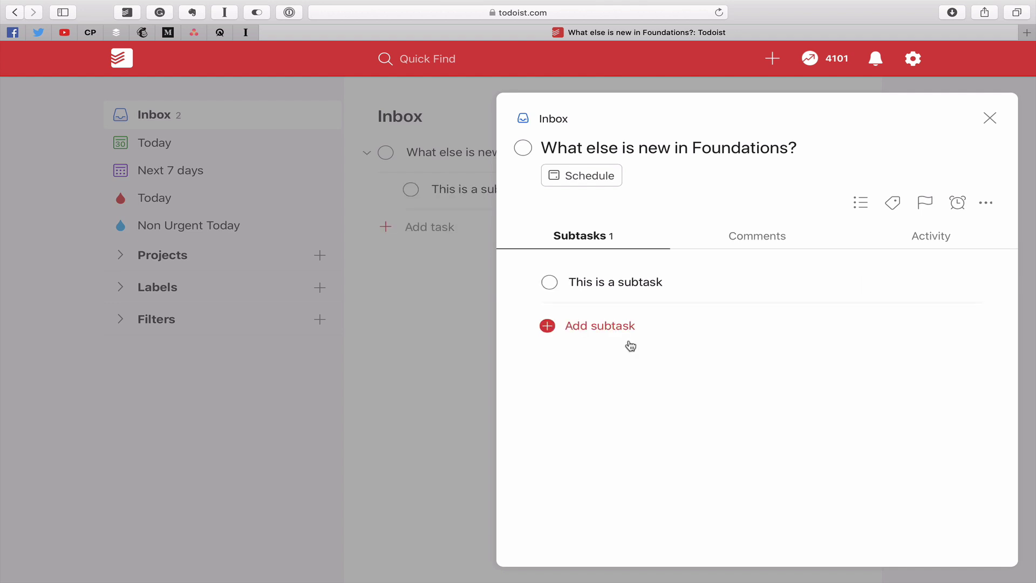
pyautogui.click(989, 117)
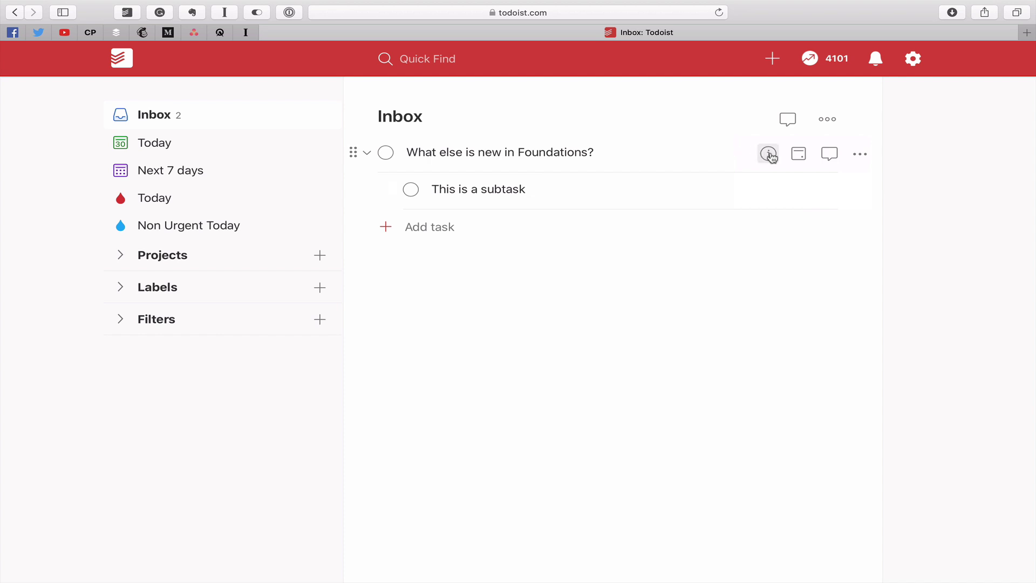
# Reopen the Foundations task and view the details of 'This is a subtask'
pyautogui.click(768, 154)
pyautogui.moveTo(615, 282)
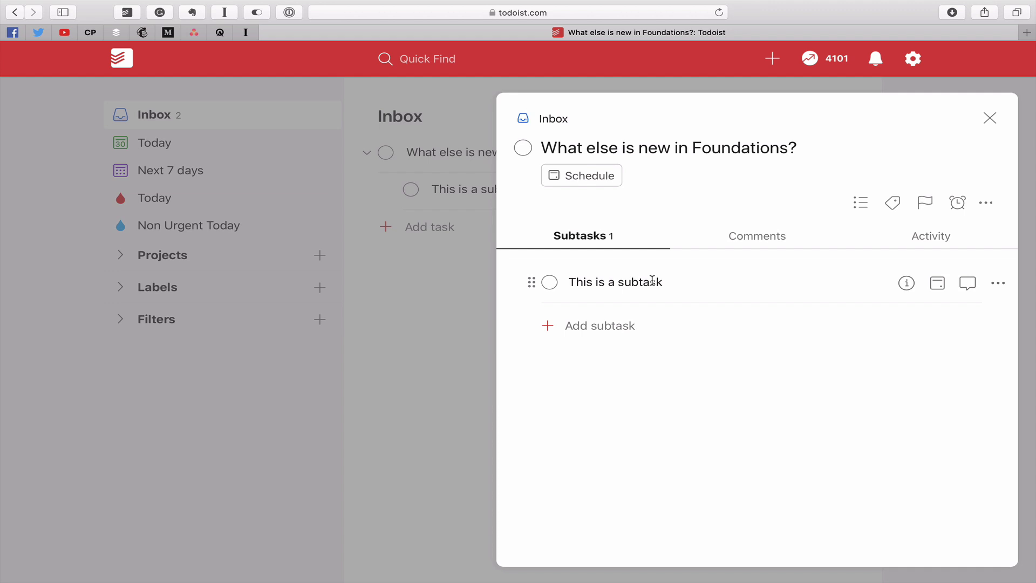
pyautogui.click(908, 284)
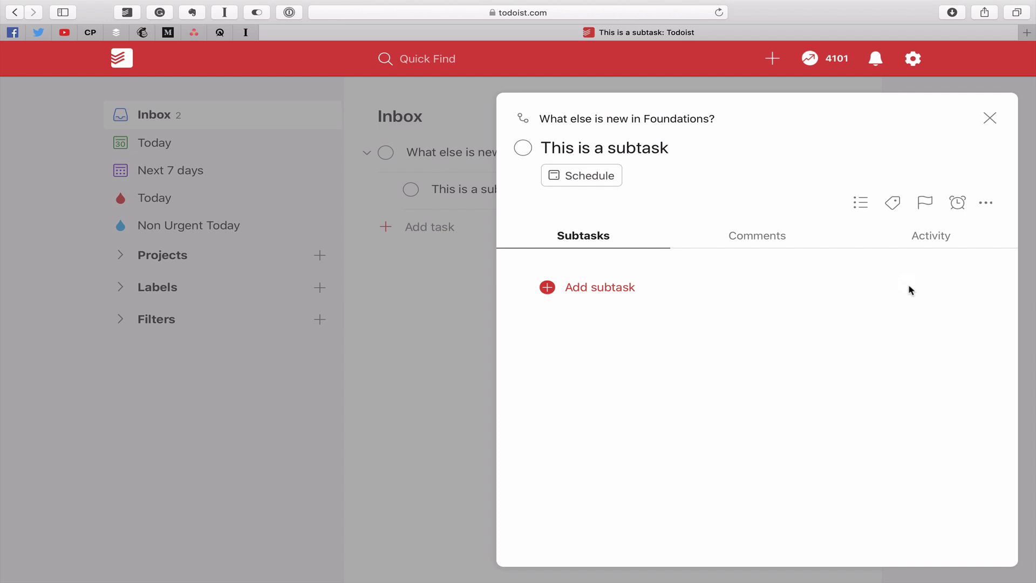
pyautogui.click(990, 118)
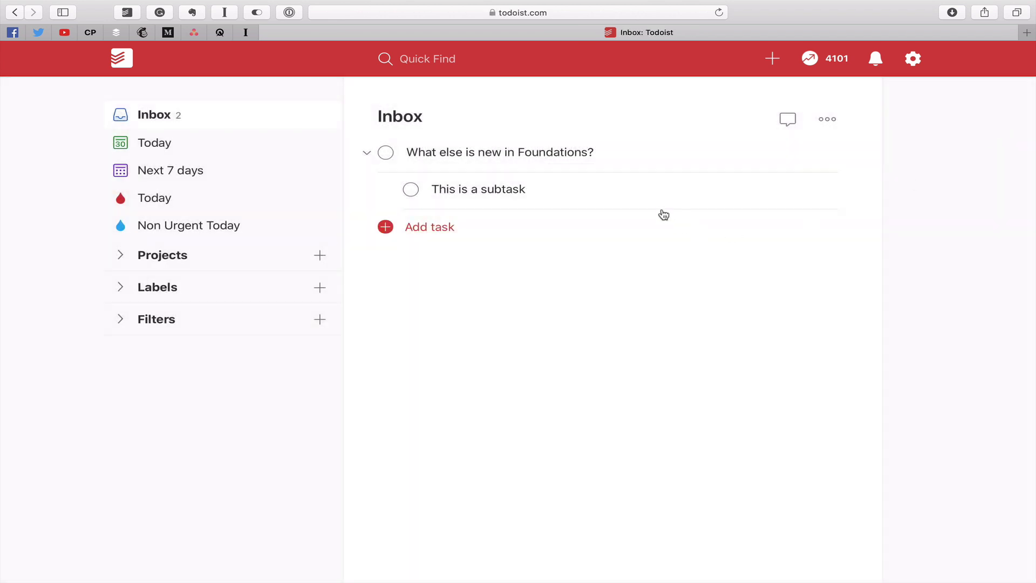
# Open the Foundations task's comments and preview, then dismiss, the attachment options
pyautogui.click(766, 153)
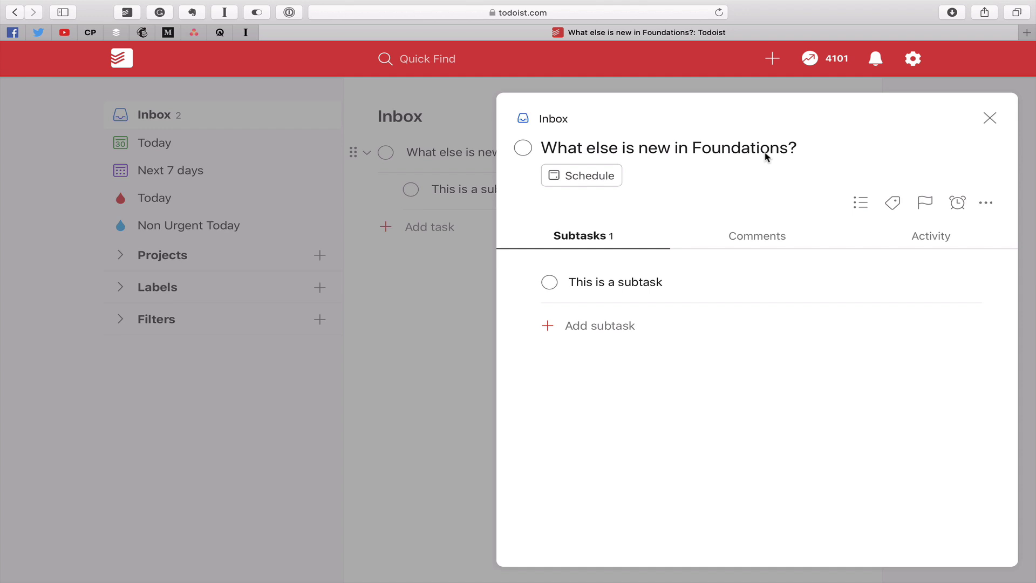
pyautogui.click(759, 241)
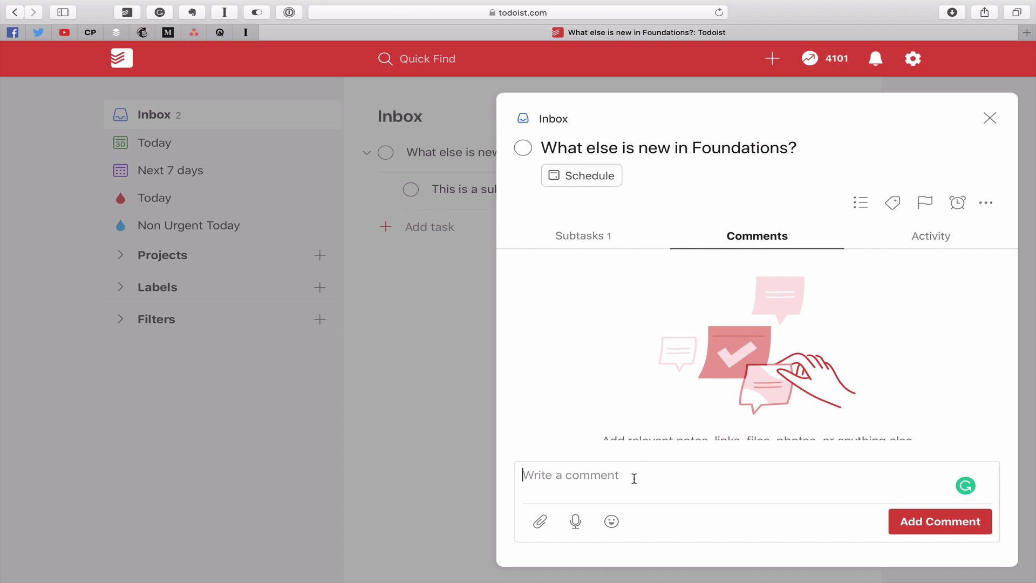
pyautogui.click(539, 522)
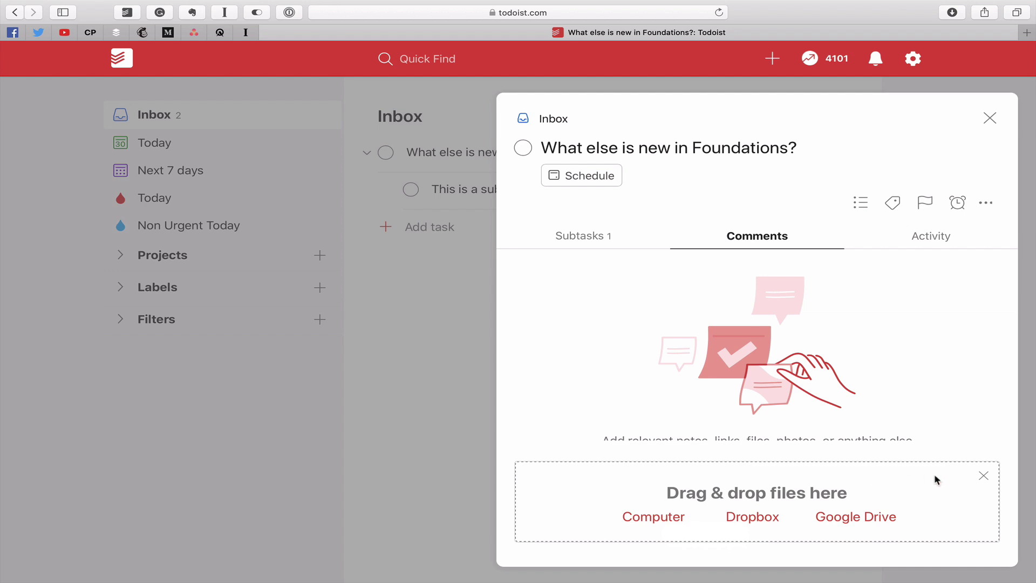
pyautogui.click(984, 476)
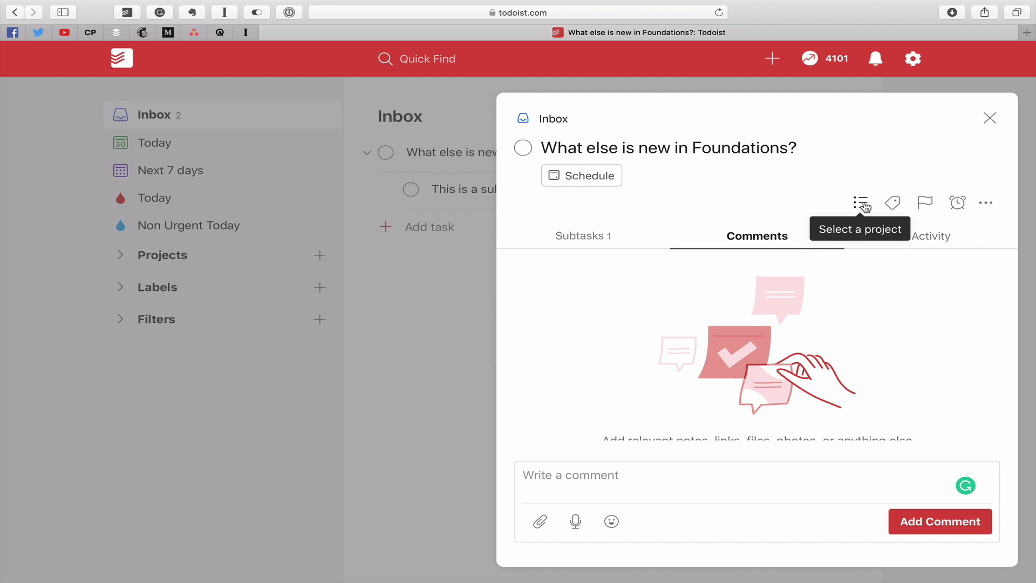
# Close the details, browse Foundations Project and its Review new task view subtask, then return to Inbox
pyautogui.click(990, 120)
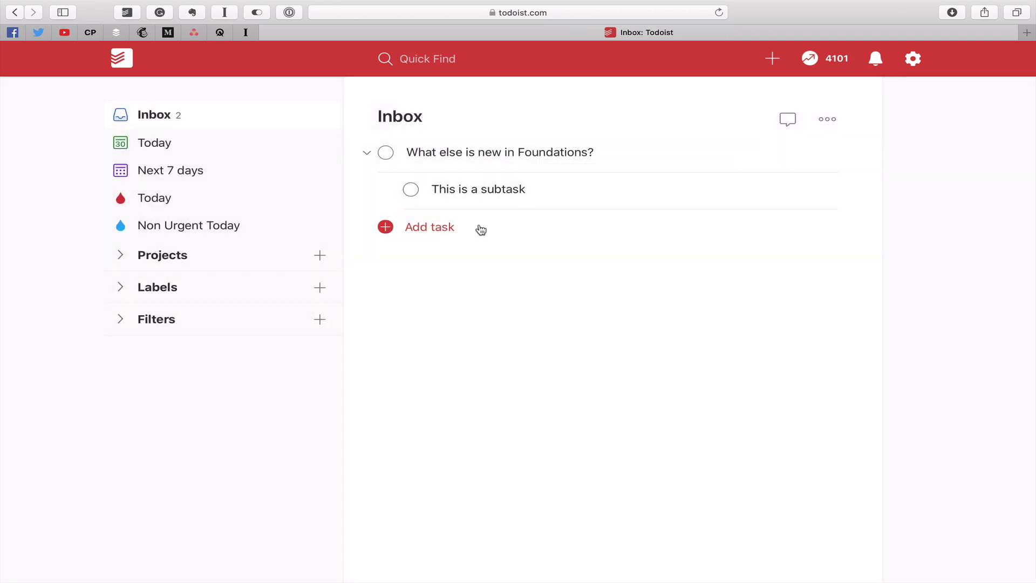
pyautogui.click(122, 257)
pyautogui.click(206, 320)
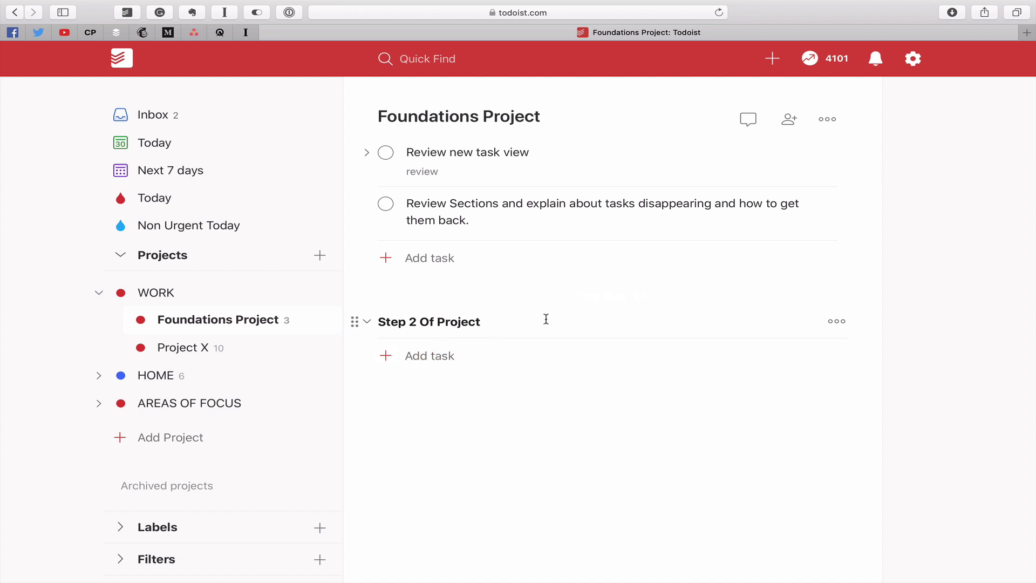
pyautogui.moveTo(612, 295)
pyautogui.click(366, 154)
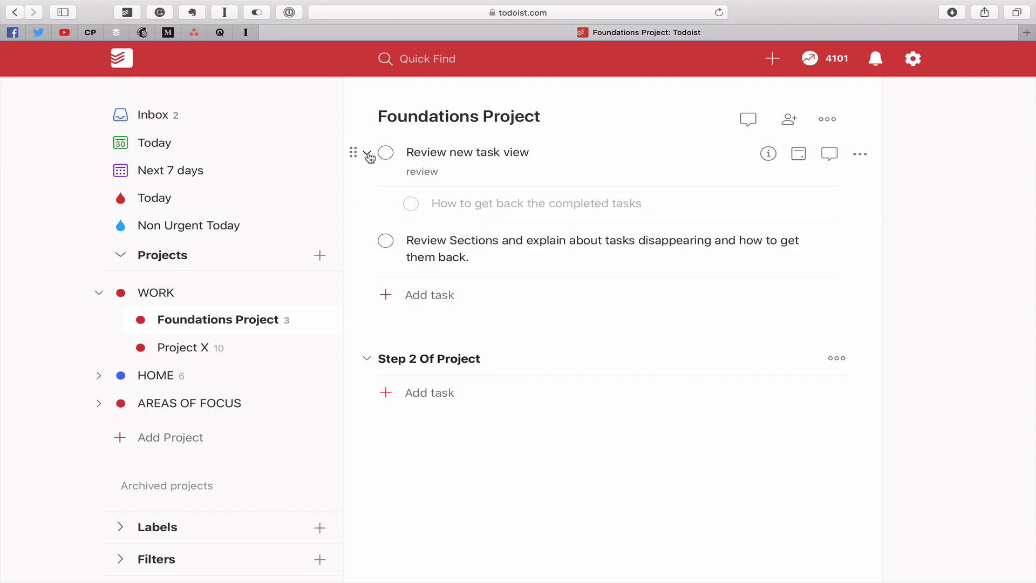
pyautogui.click(368, 155)
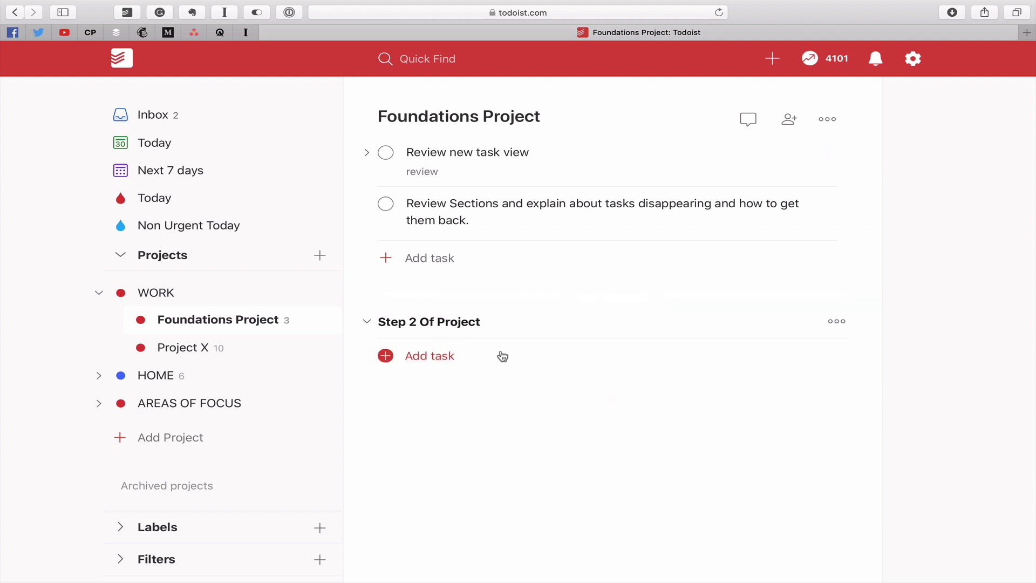
pyautogui.click(152, 113)
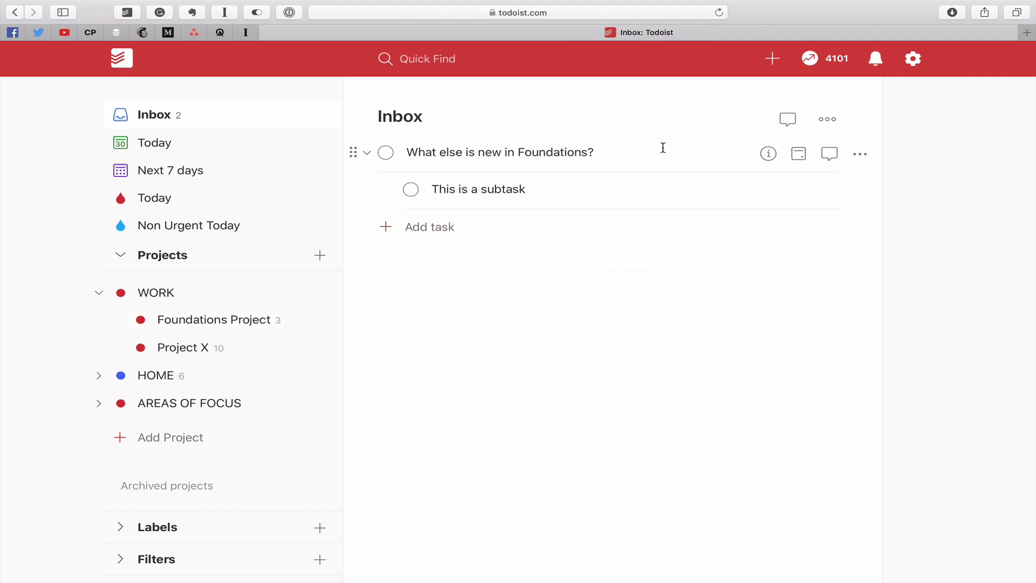
# Re-edit 'What else is new in Foundations?', pick a project from the suggestions, and save
pyautogui.click(769, 154)
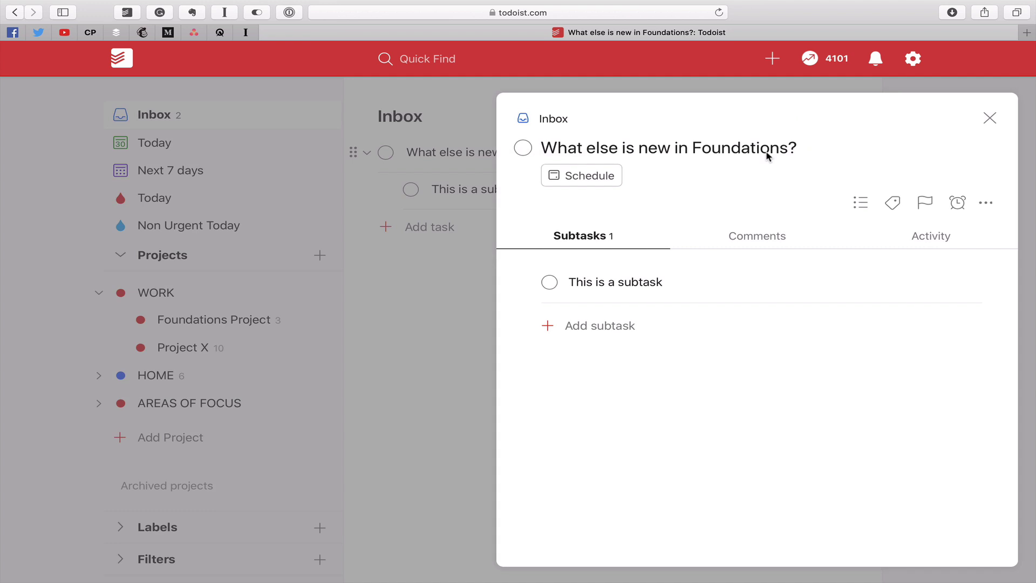
pyautogui.click(447, 332)
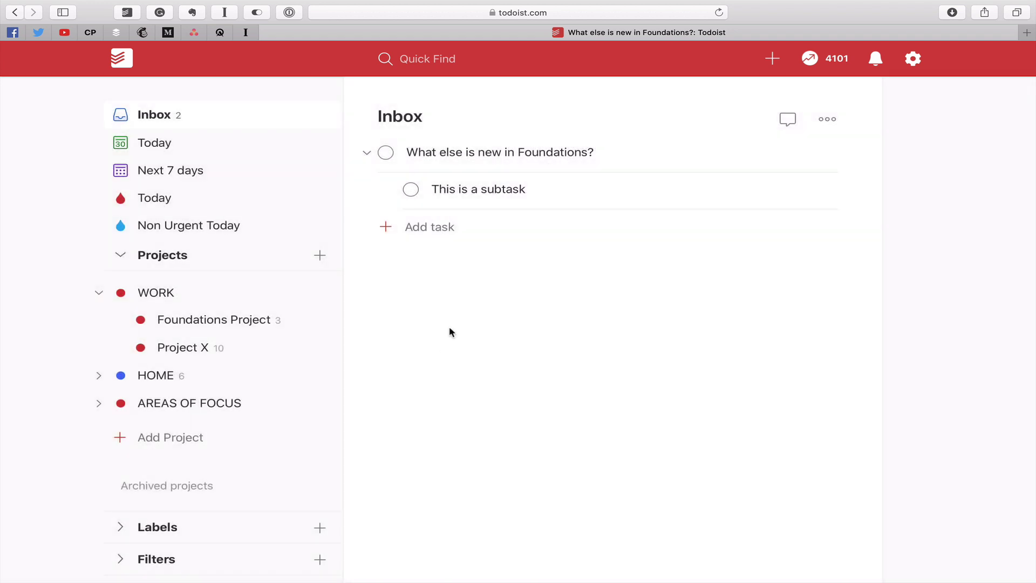
pyautogui.click(594, 164)
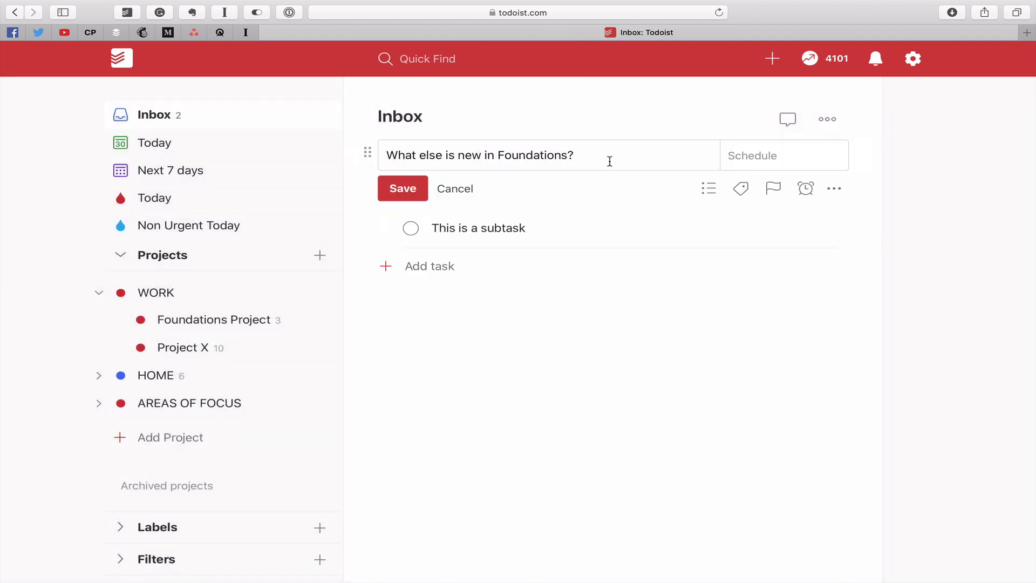
pyautogui.write(' #')
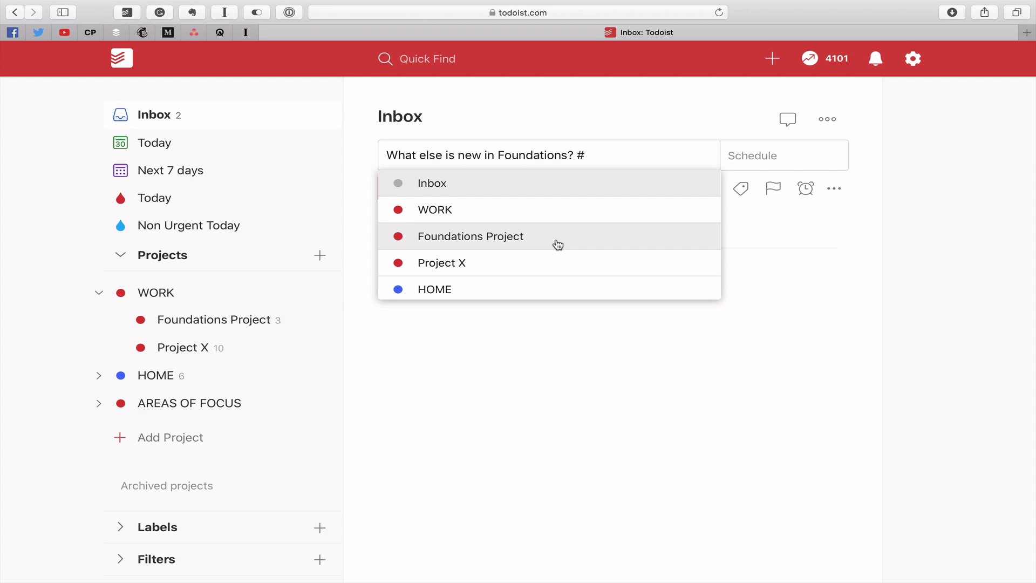
pyautogui.click(673, 264)
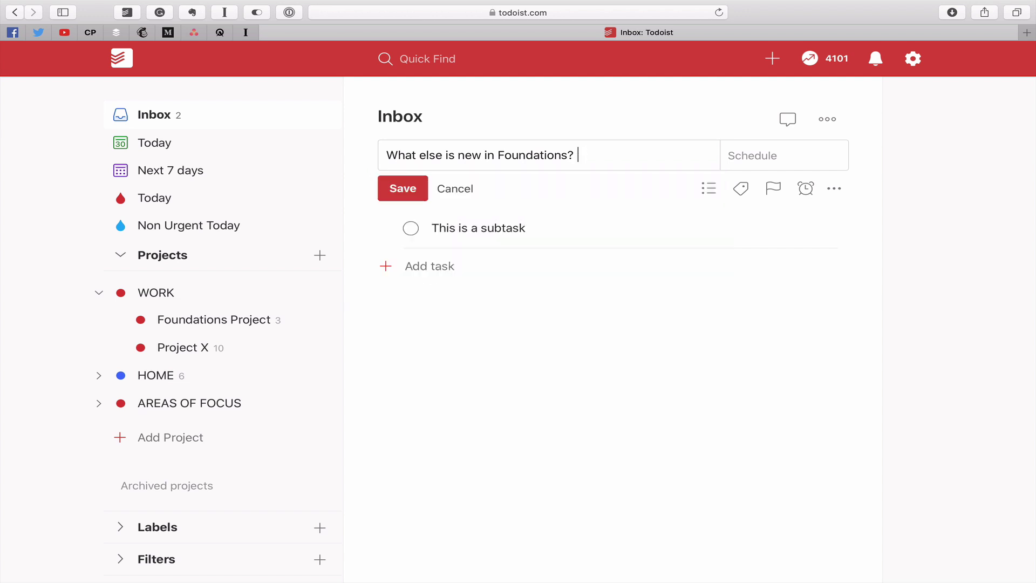
pyautogui.press('Return')
pyautogui.moveTo(567, 152)
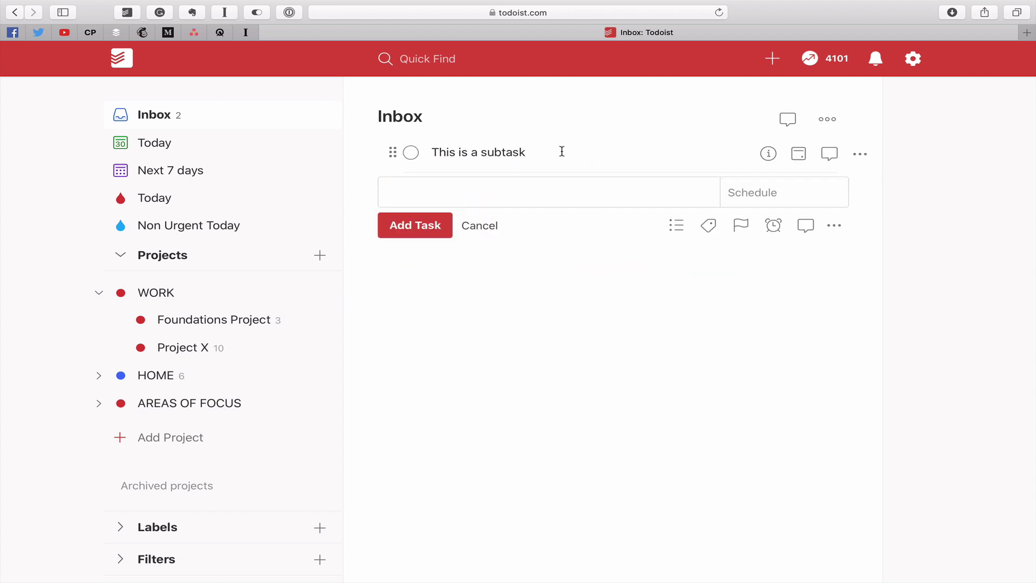
# Move 'This is a subtask' into Foundations Project's Step 2 Of Project section
pyautogui.click(770, 154)
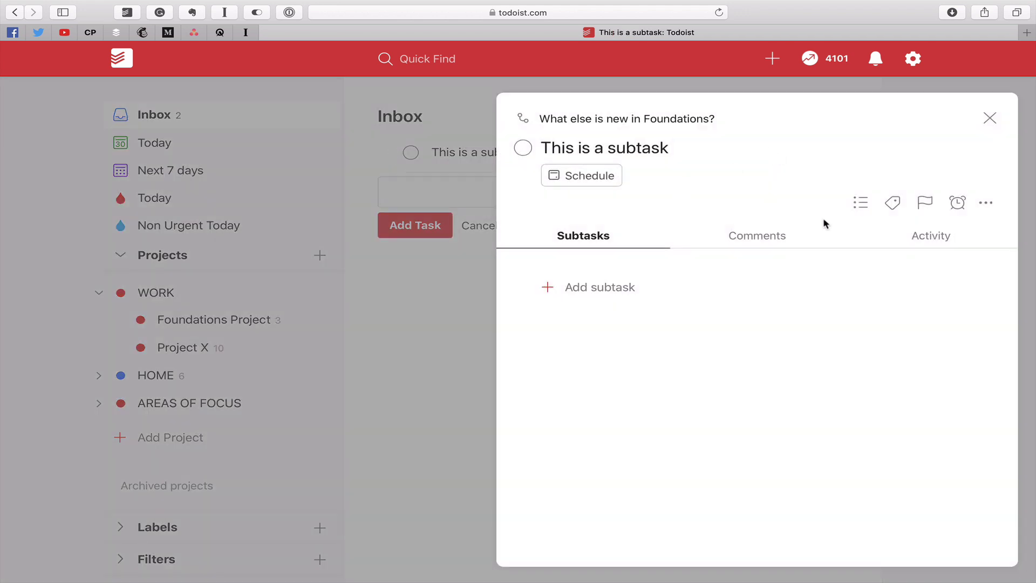
pyautogui.click(860, 203)
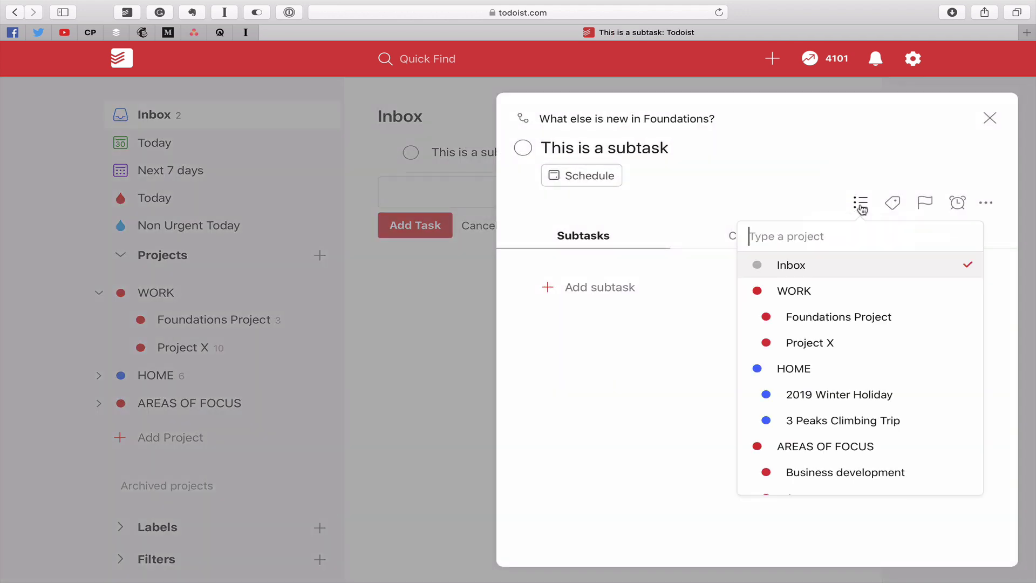
pyautogui.click(889, 317)
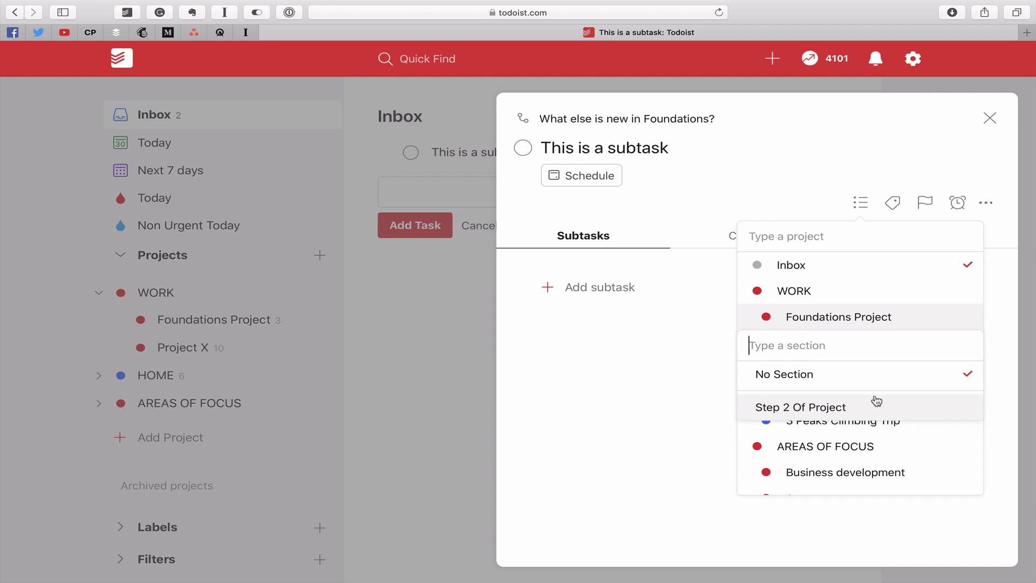
pyautogui.write('S')
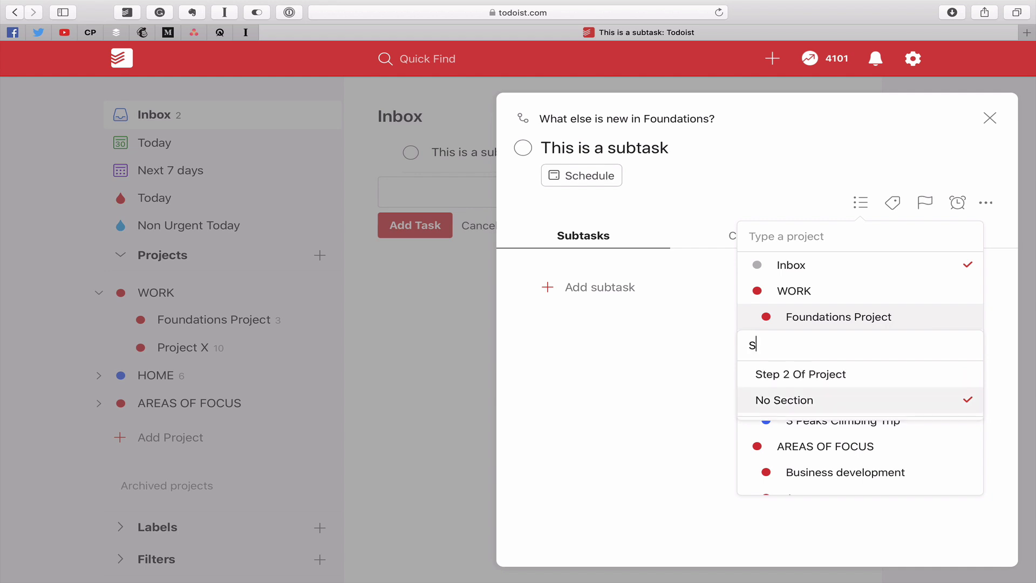
pyautogui.write('tep')
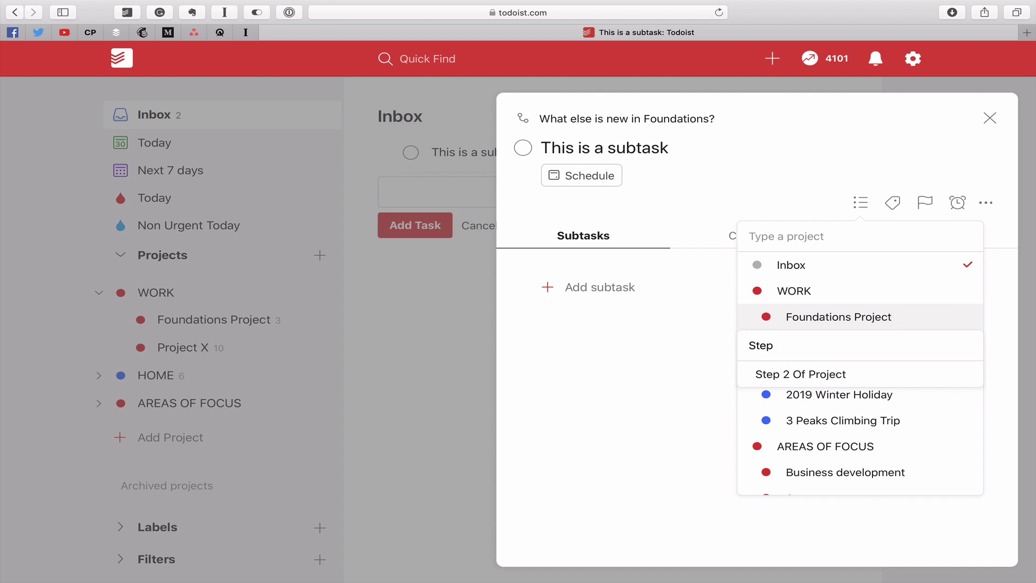
pyautogui.click(824, 378)
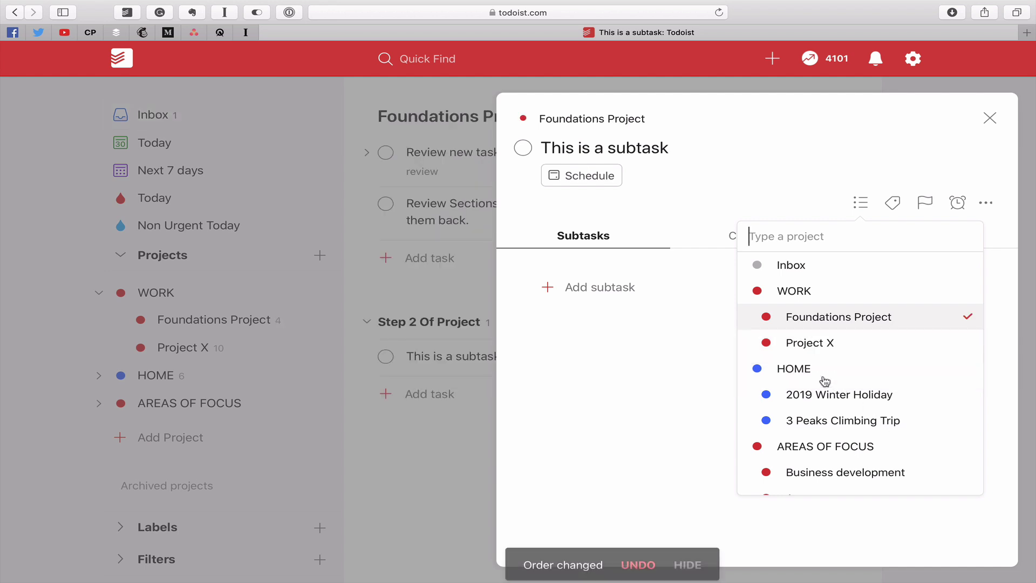
# Give 'This is a subtask' the Writing label and priority 1
pyautogui.click(697, 393)
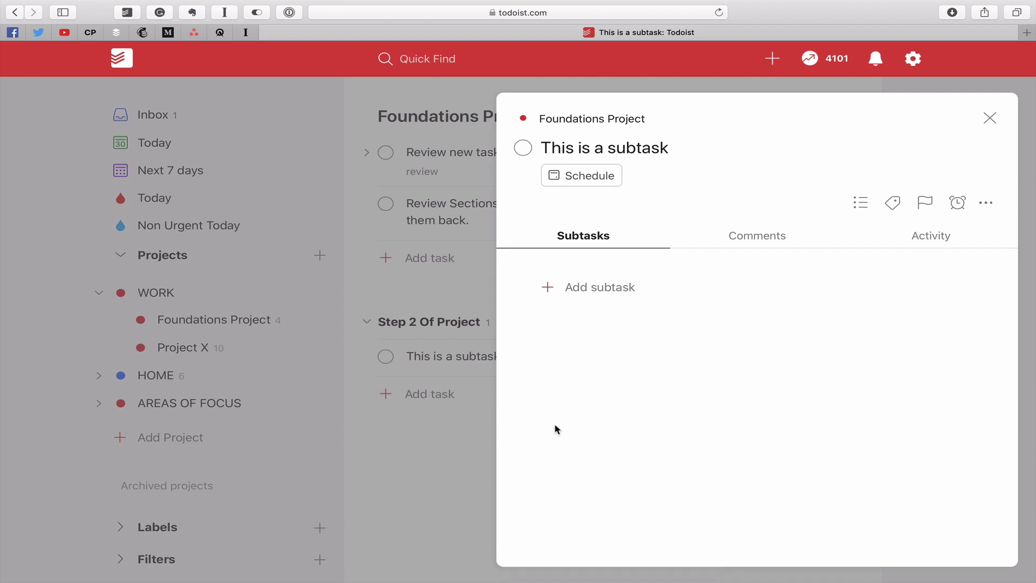
pyautogui.click(893, 204)
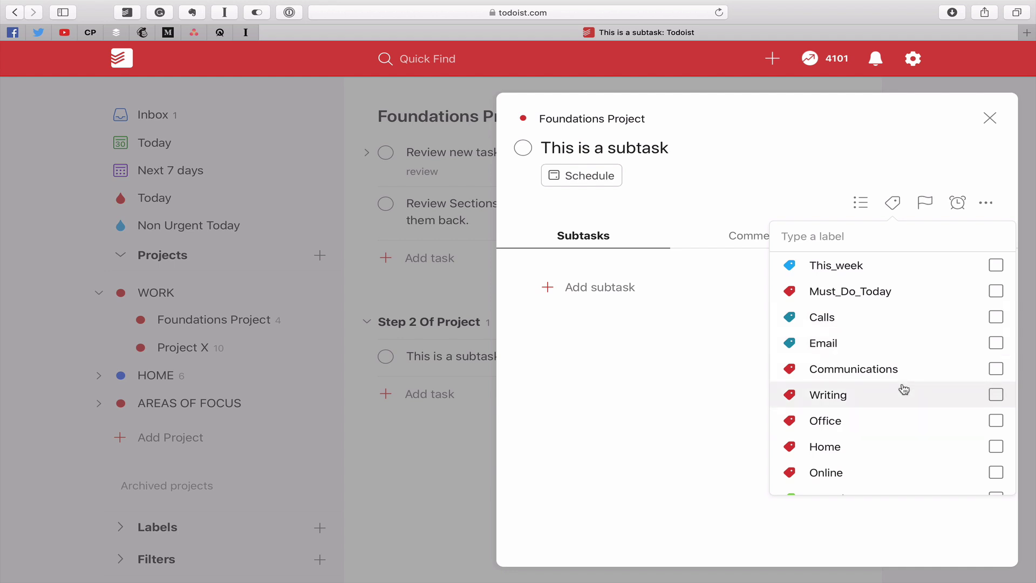
pyautogui.click(996, 394)
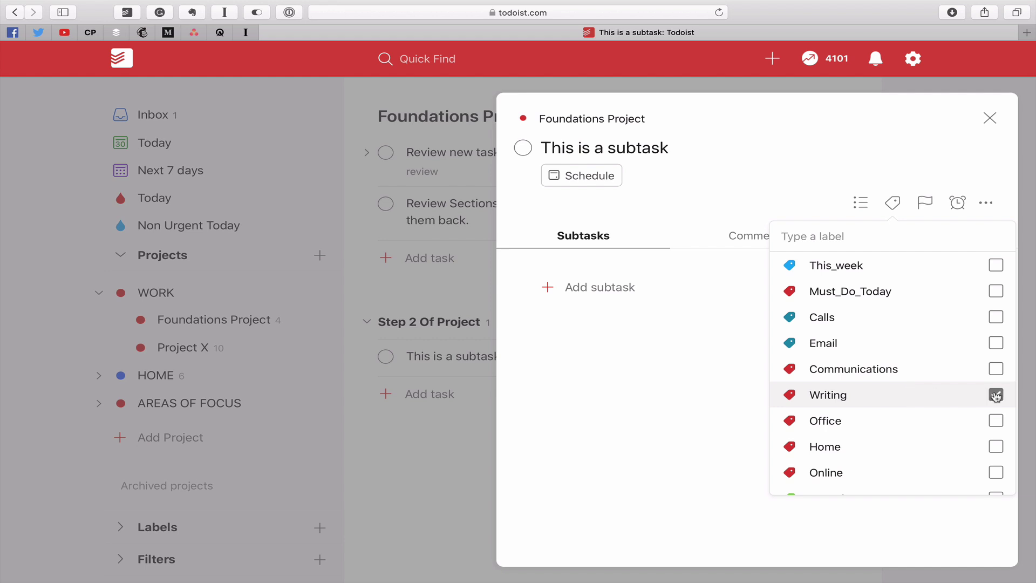
pyautogui.click(923, 202)
pyautogui.click(924, 203)
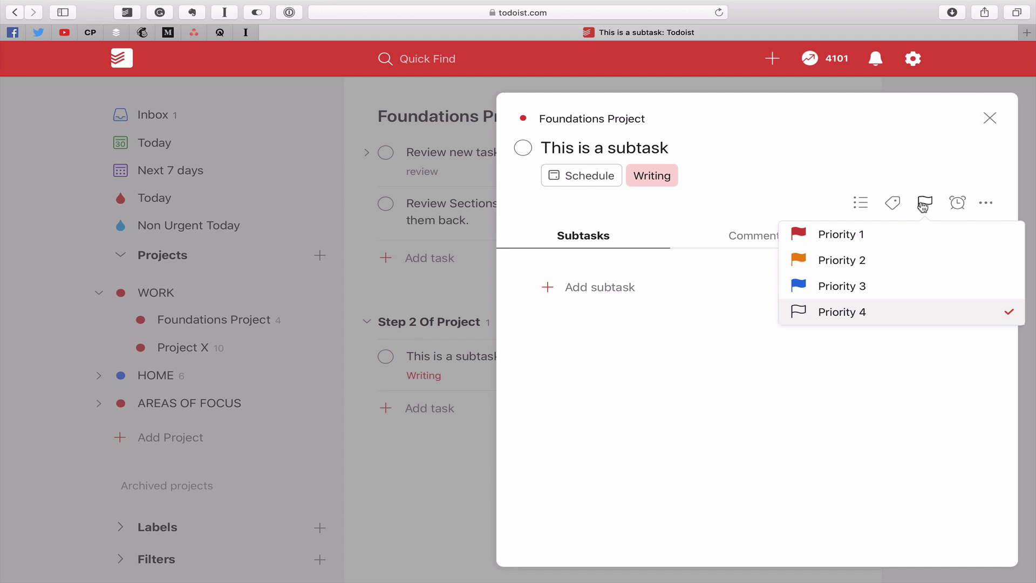
pyautogui.click(896, 232)
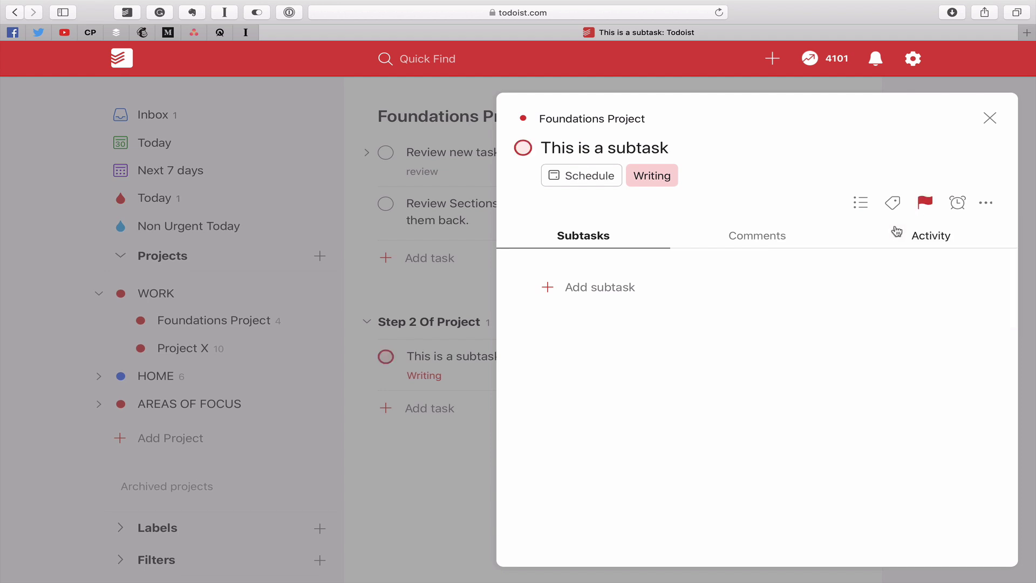
# Look through the subtask's reminders and extra options menu, then close its details
pyautogui.click(957, 204)
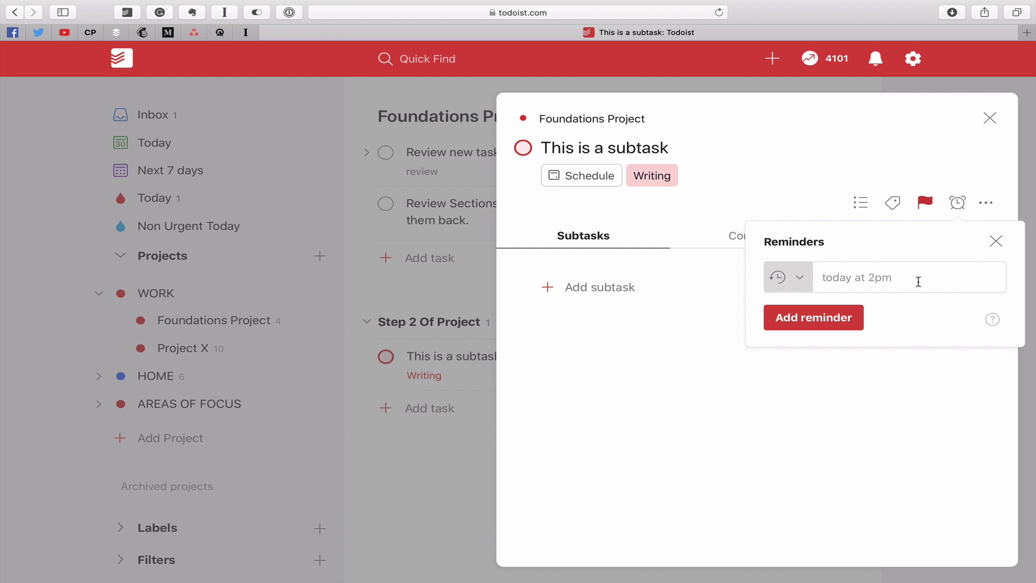
pyautogui.click(996, 242)
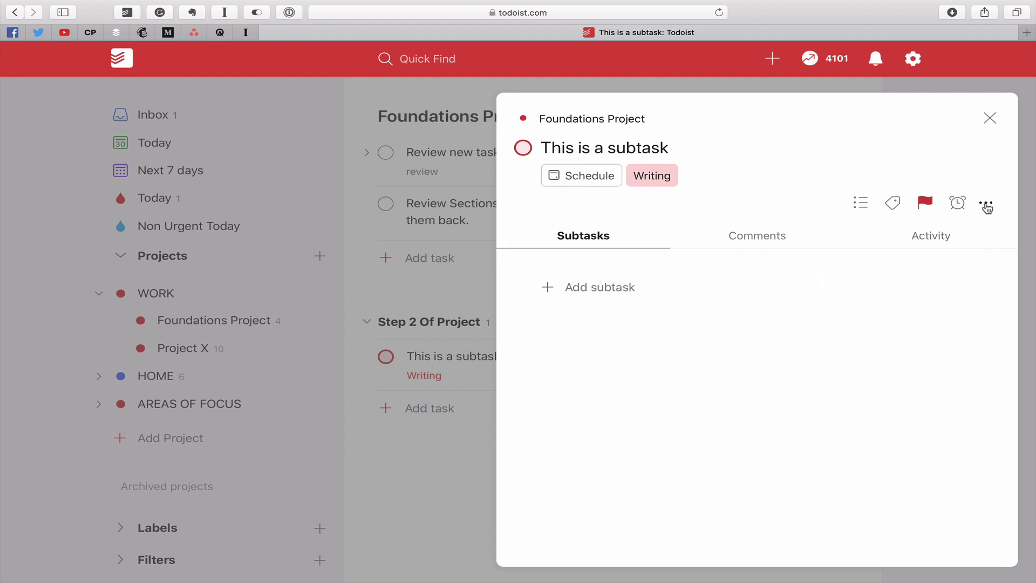
pyautogui.click(986, 203)
pyautogui.click(956, 304)
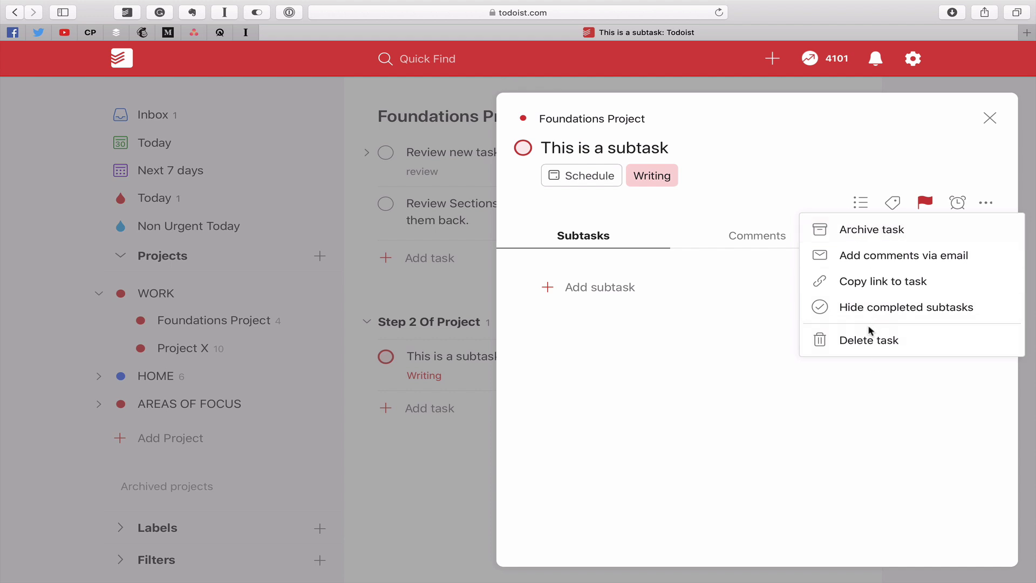
pyautogui.click(980, 406)
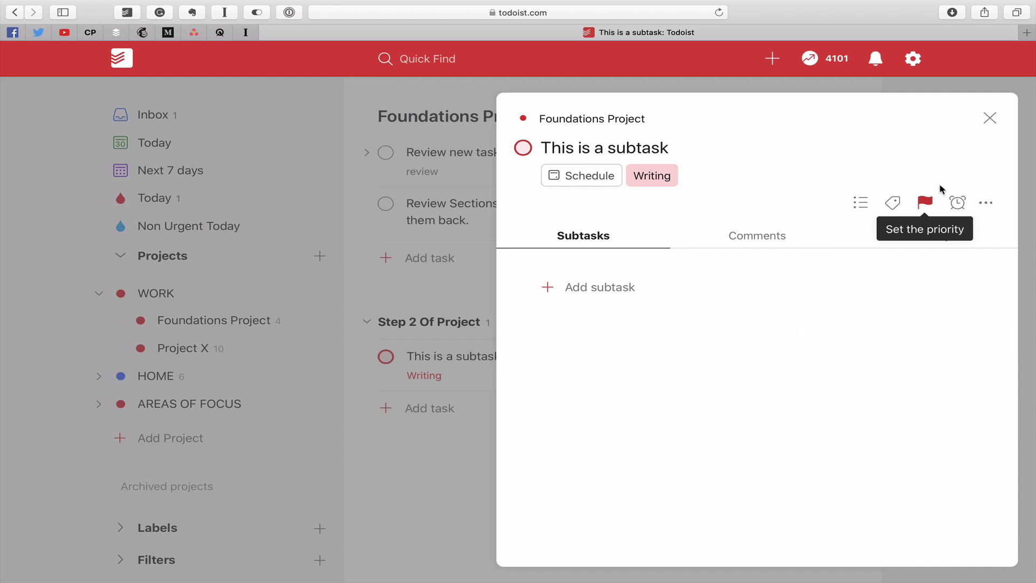
pyautogui.click(991, 118)
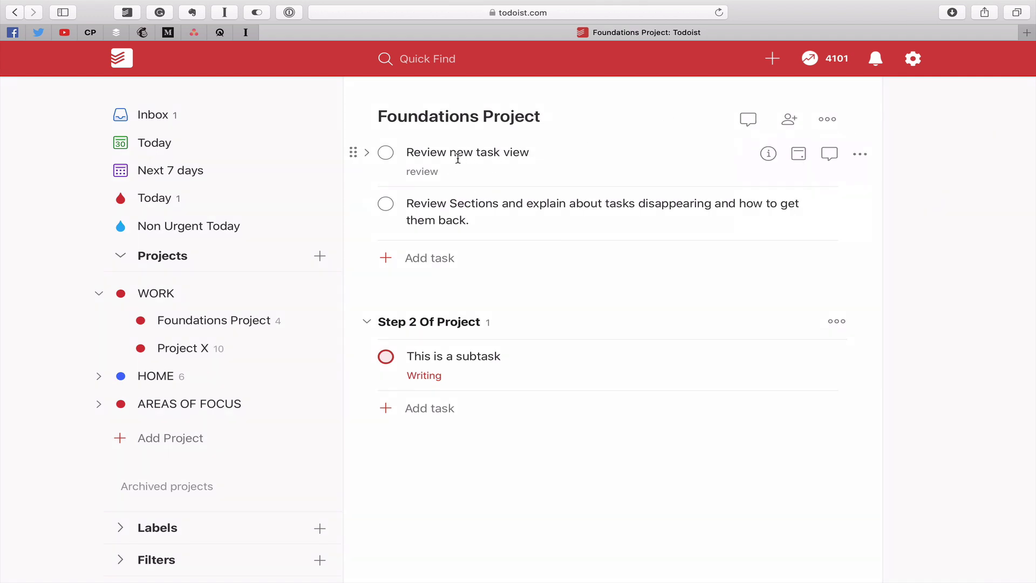
# Complete the 'How to get back the completed tasks' subtask and show completed subtasks
pyautogui.moveTo(567, 159)
pyautogui.click(769, 154)
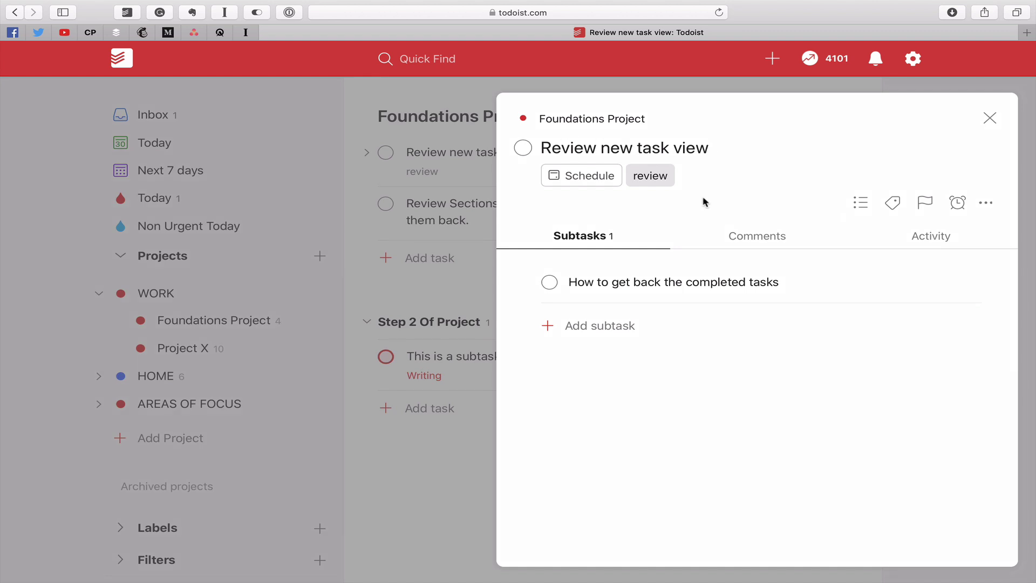
pyautogui.moveTo(673, 282)
pyautogui.click(549, 284)
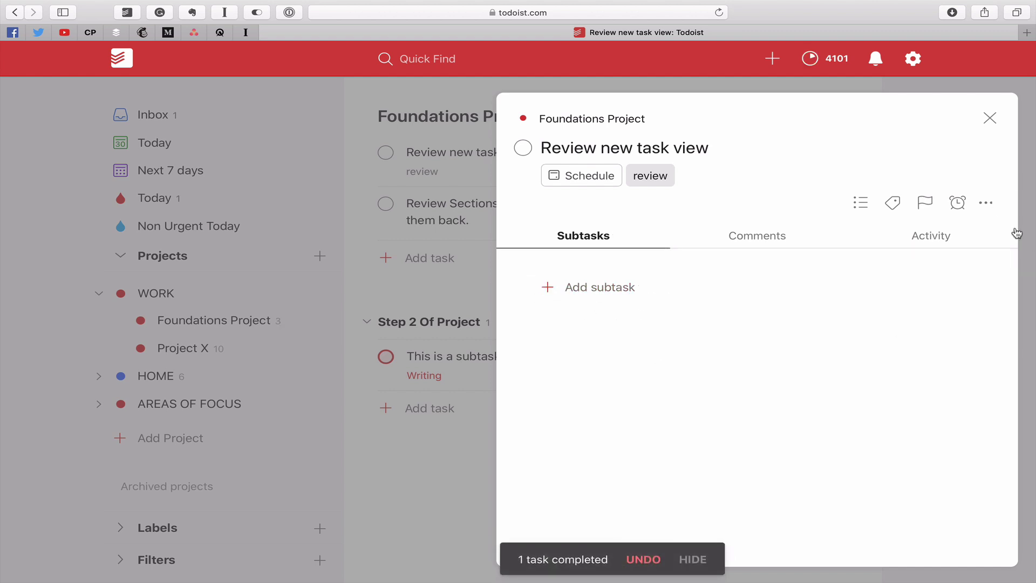
pyautogui.click(989, 211)
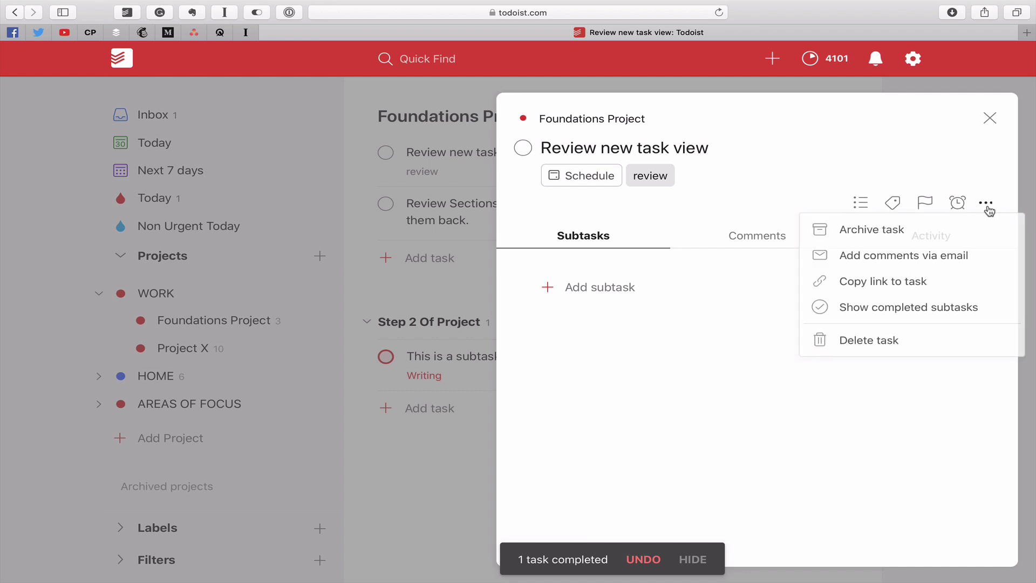
pyautogui.click(945, 306)
pyautogui.click(585, 282)
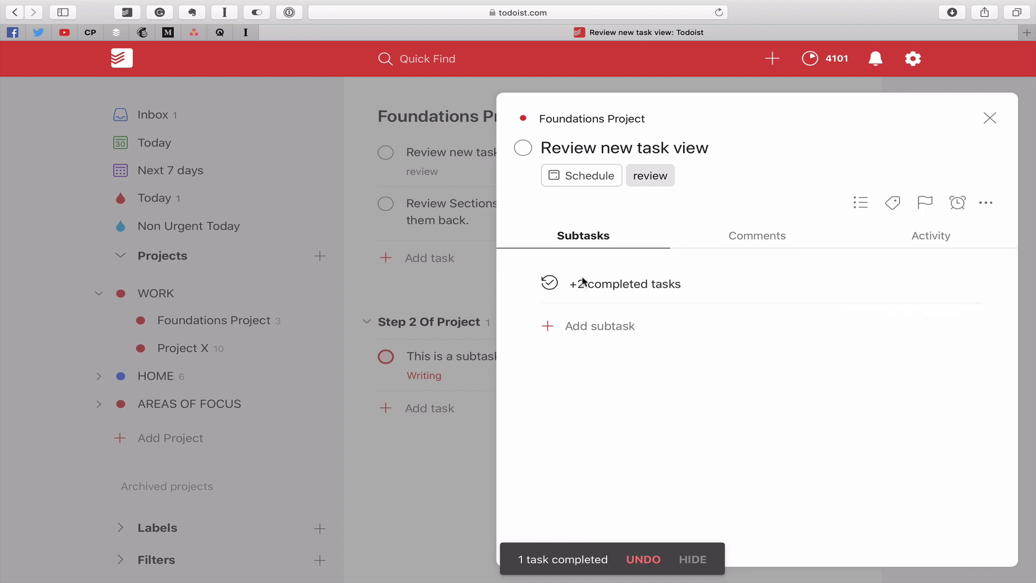
pyautogui.click(608, 294)
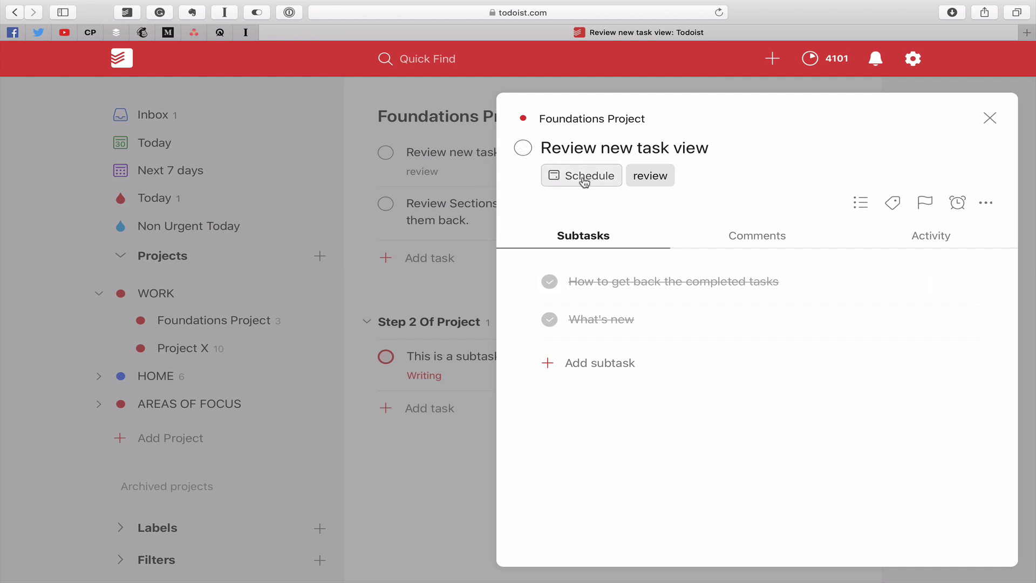
# Browse Review new task view's due date picker and comments, then close its details
pyautogui.click(607, 174)
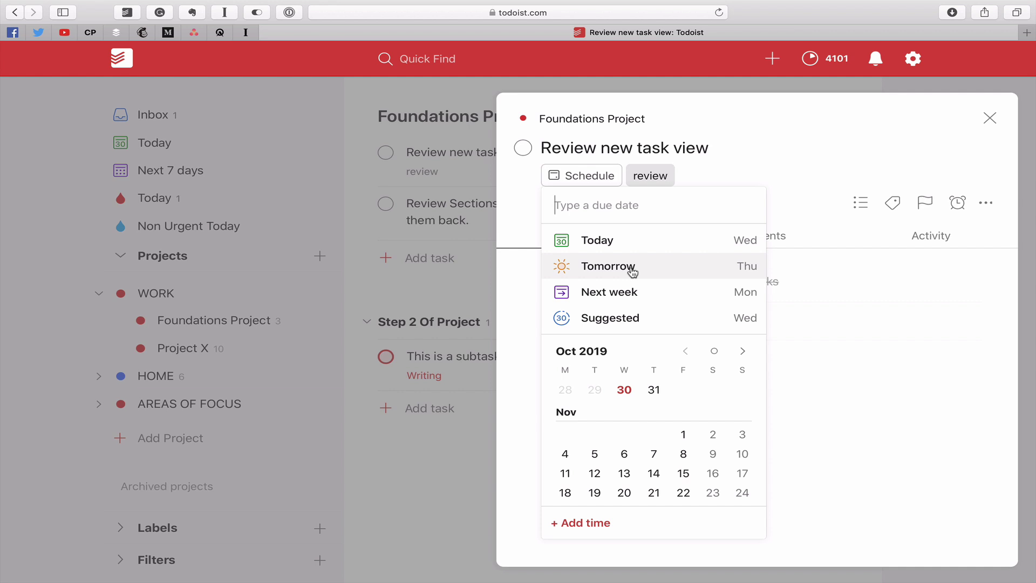
pyautogui.click(791, 155)
pyautogui.click(771, 238)
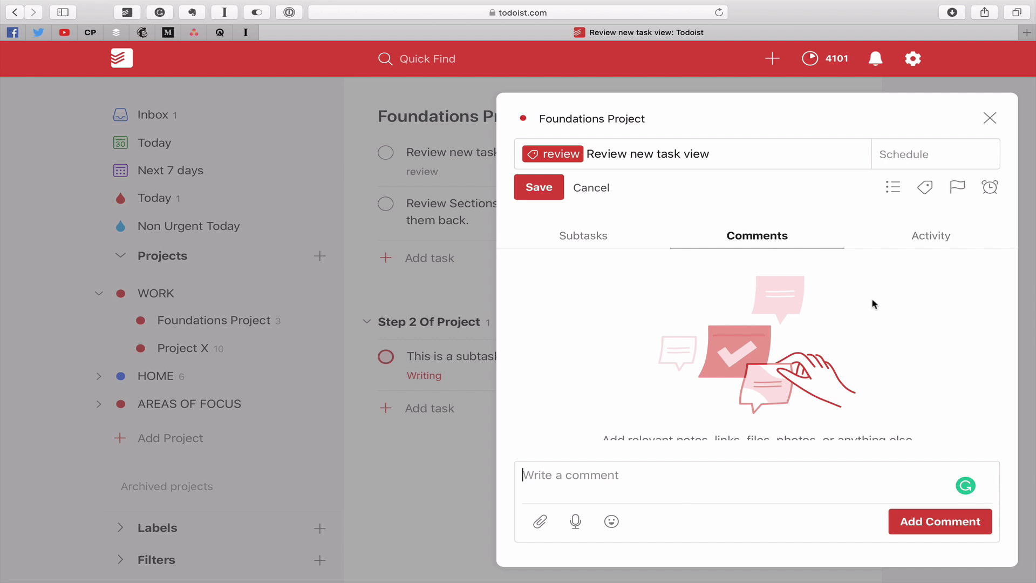
pyautogui.click(990, 119)
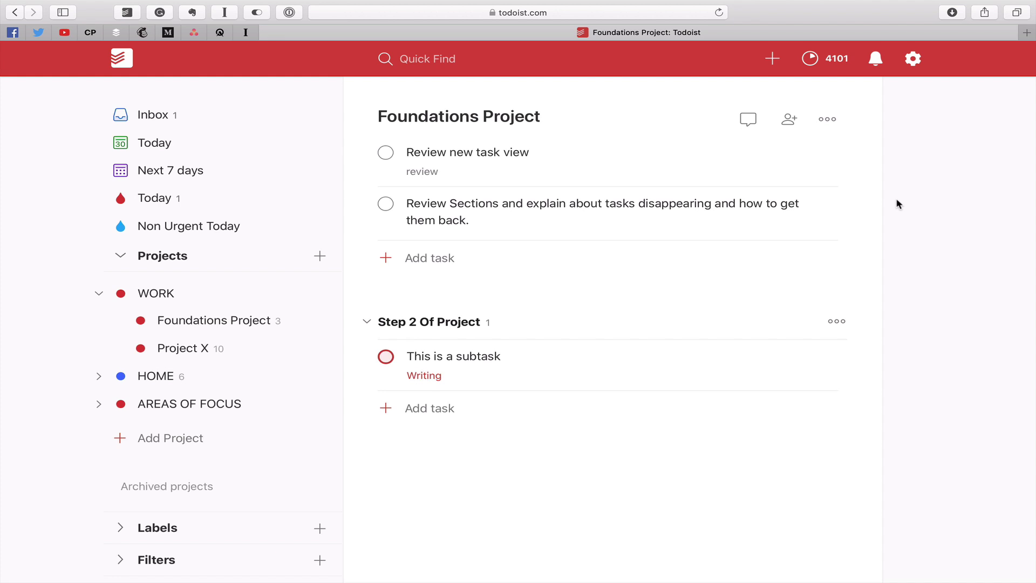
pyautogui.moveTo(767, 157)
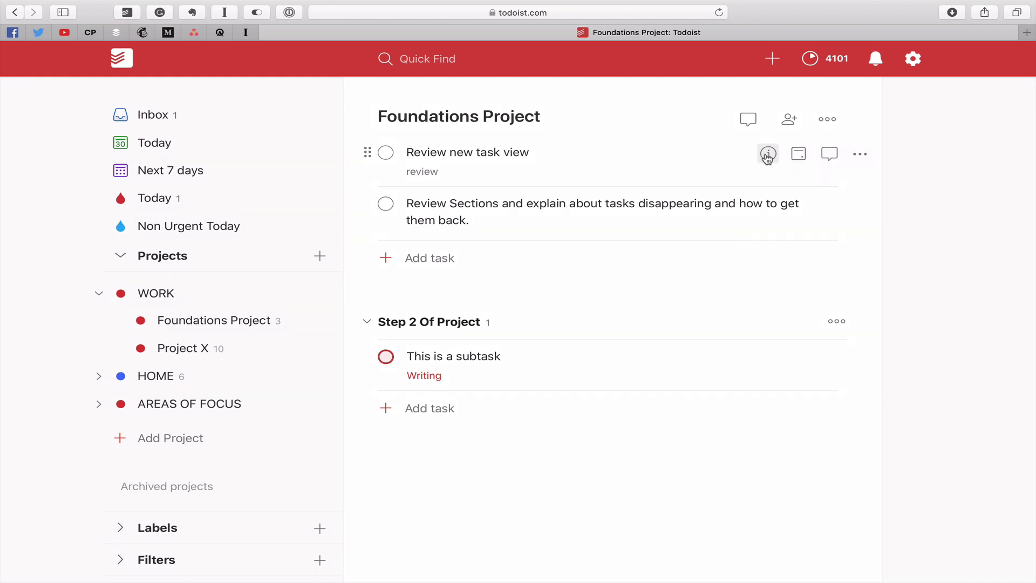
# Open Review new task view's details, check its due date picker, and cancel a title edit
pyautogui.click(769, 155)
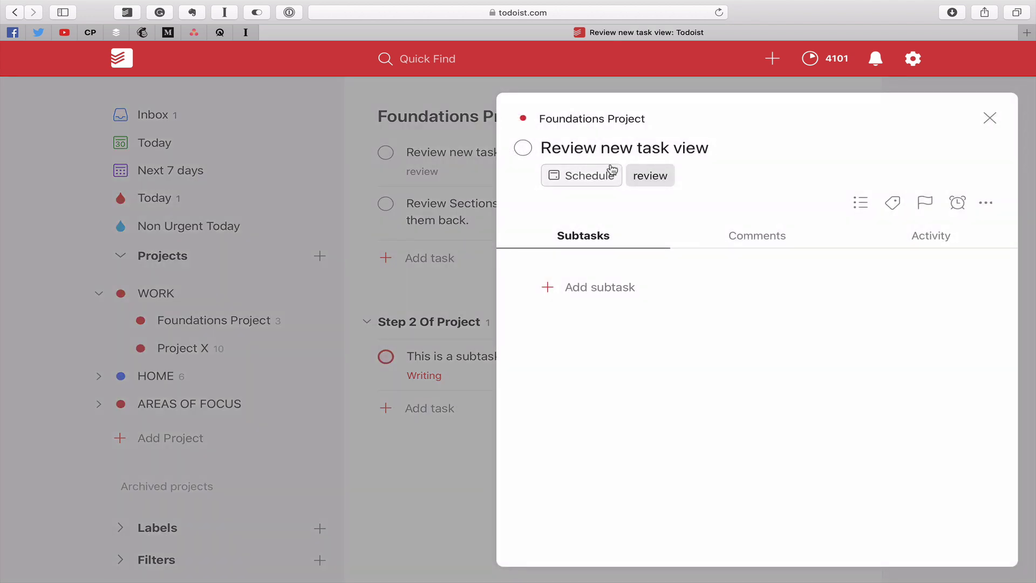
pyautogui.click(600, 176)
pyautogui.click(757, 135)
pyautogui.click(697, 143)
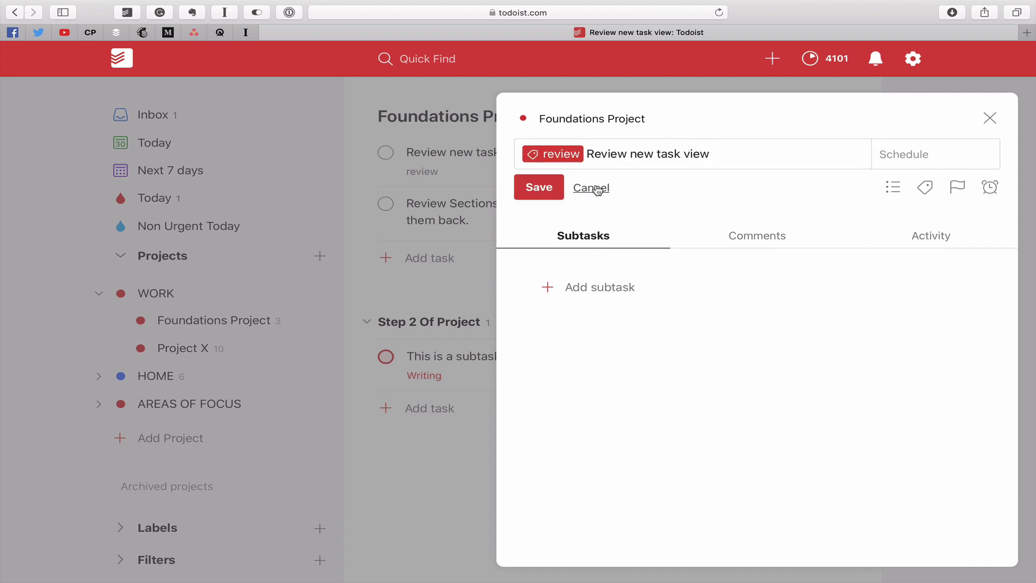
pyautogui.click(595, 188)
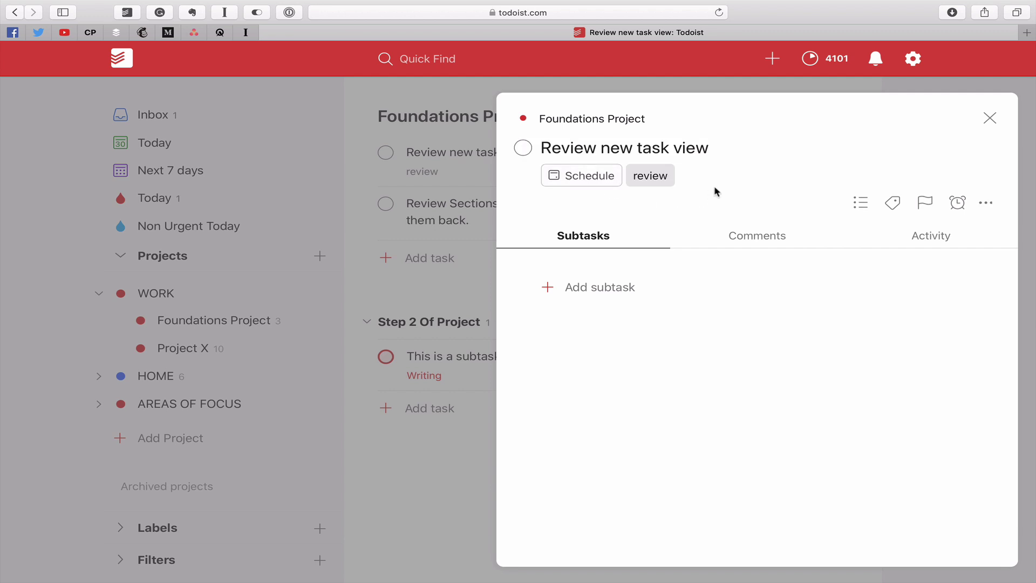